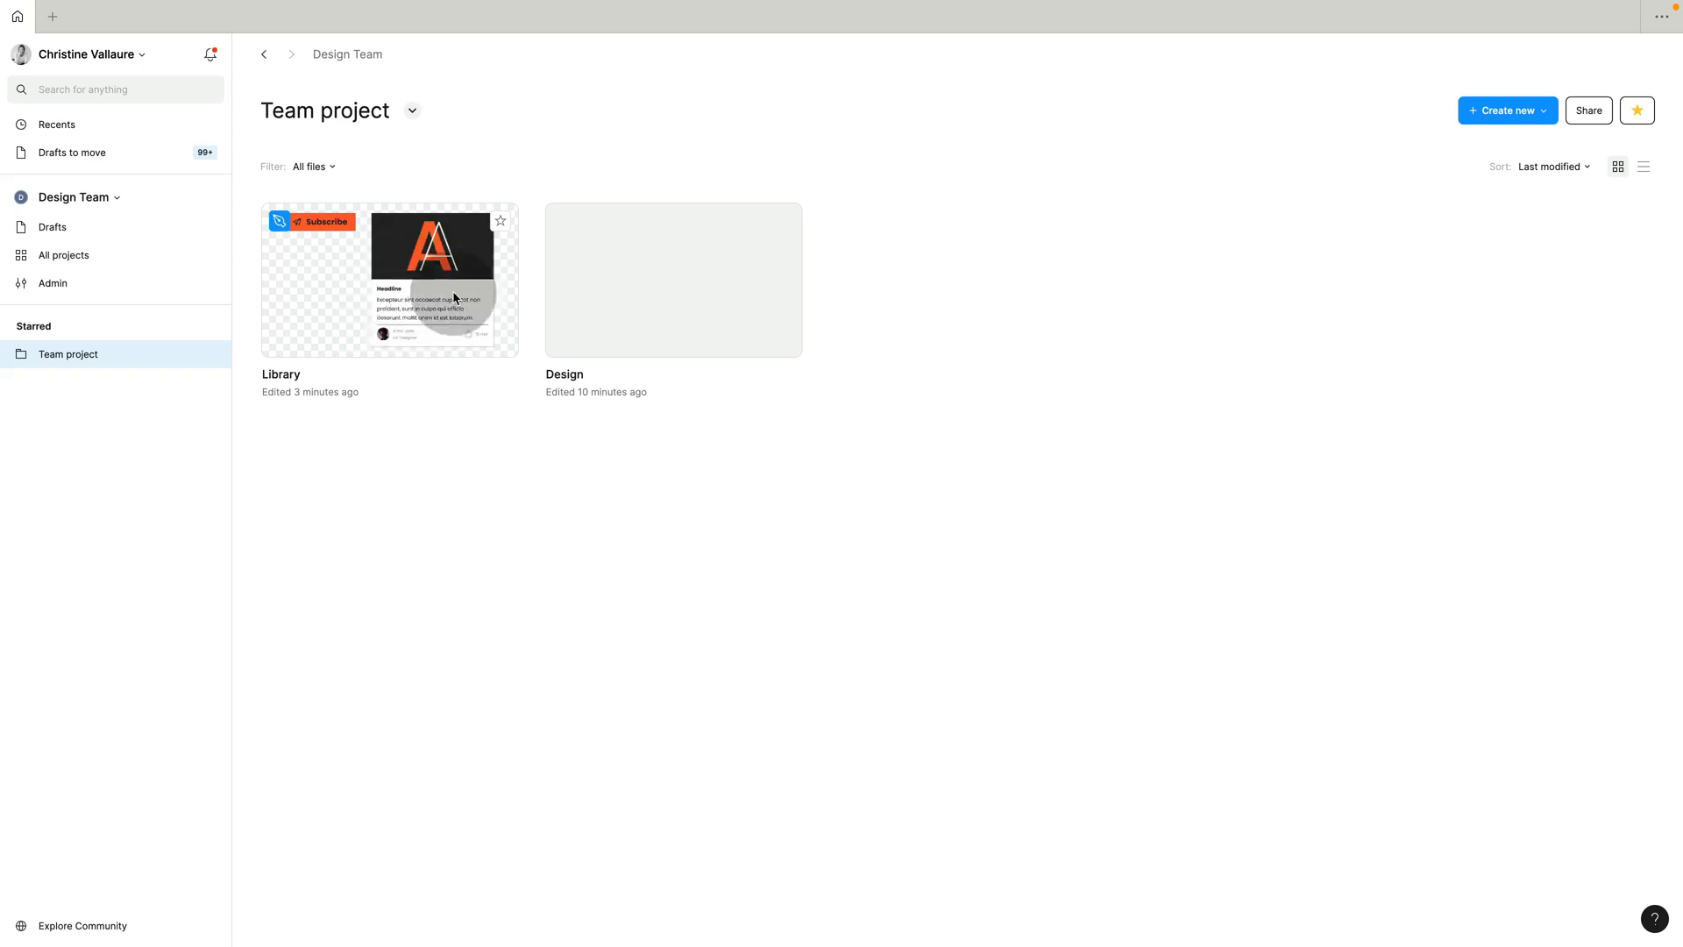
Open the Library file from the team project and review its local colour variables.
{"action": "double_click", "coordinate": [381, 306]}
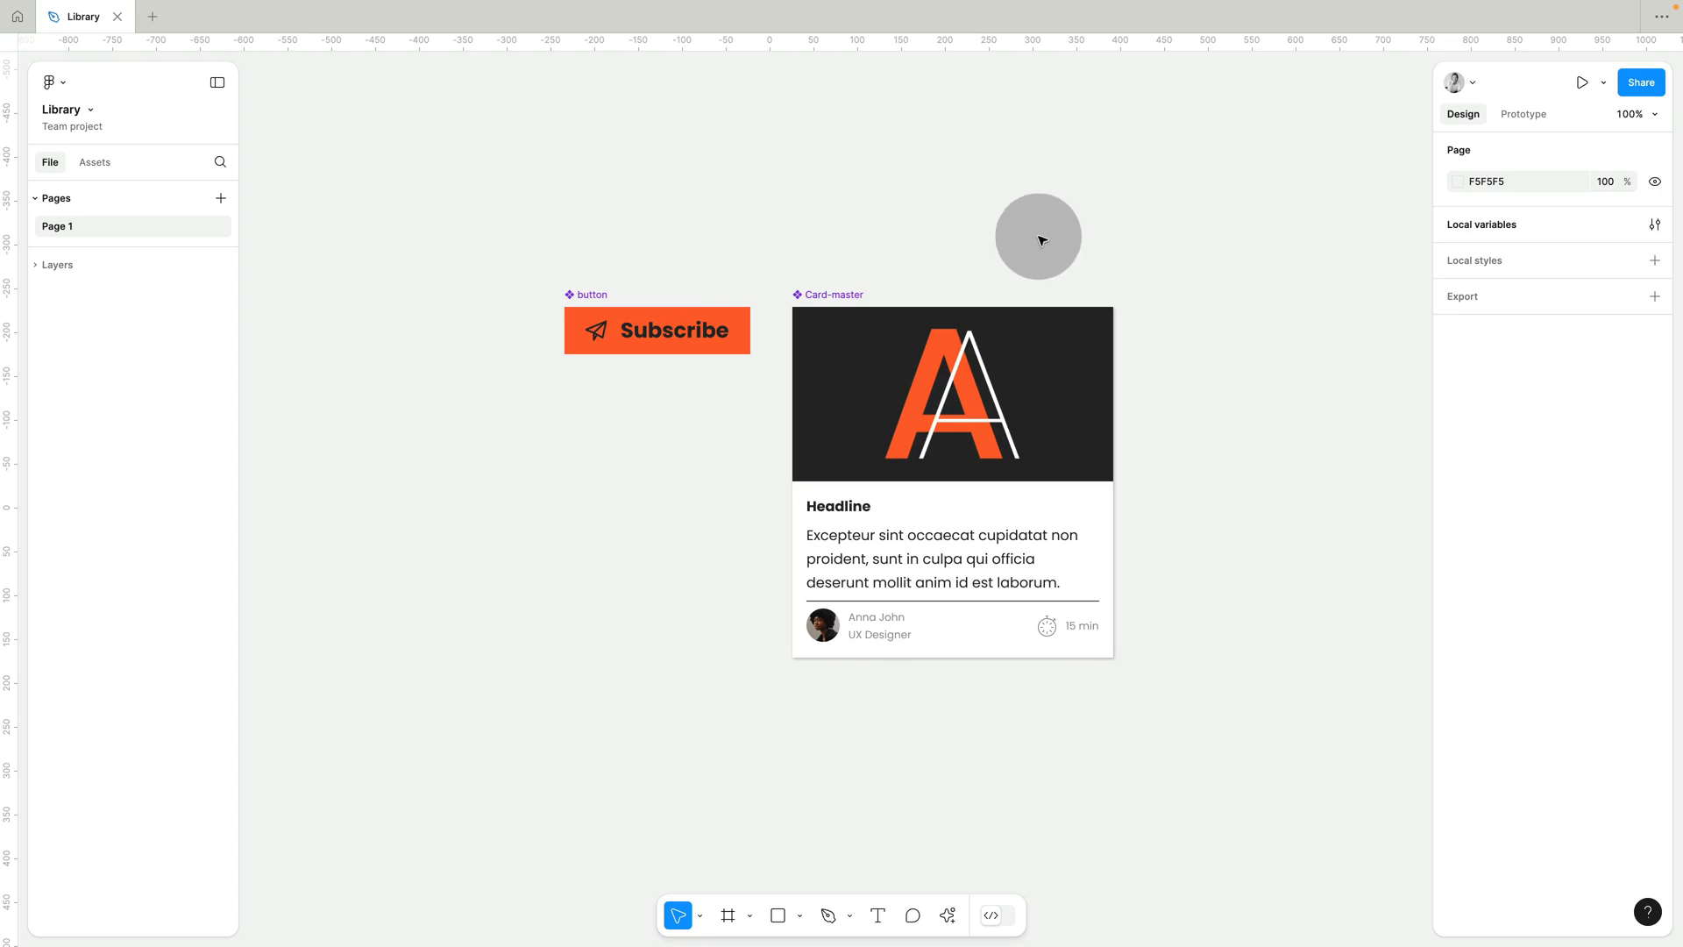
{"action": "left_click", "coordinate": [1651, 225]}
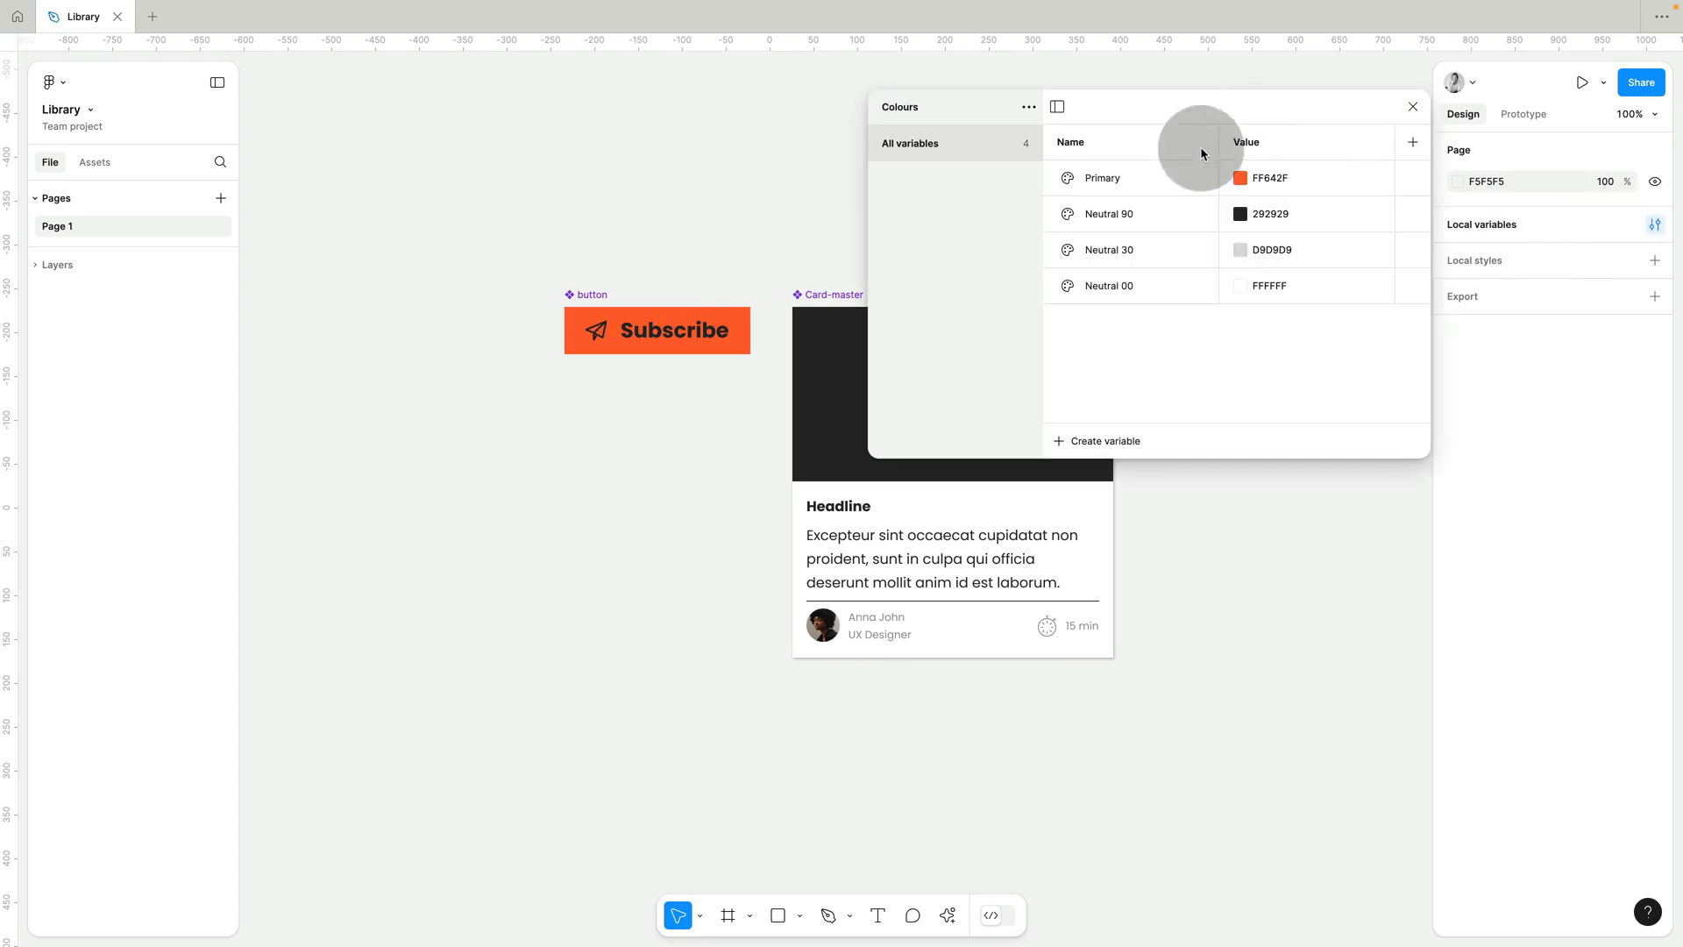
{"action": "left_click", "coordinate": [1413, 106]}
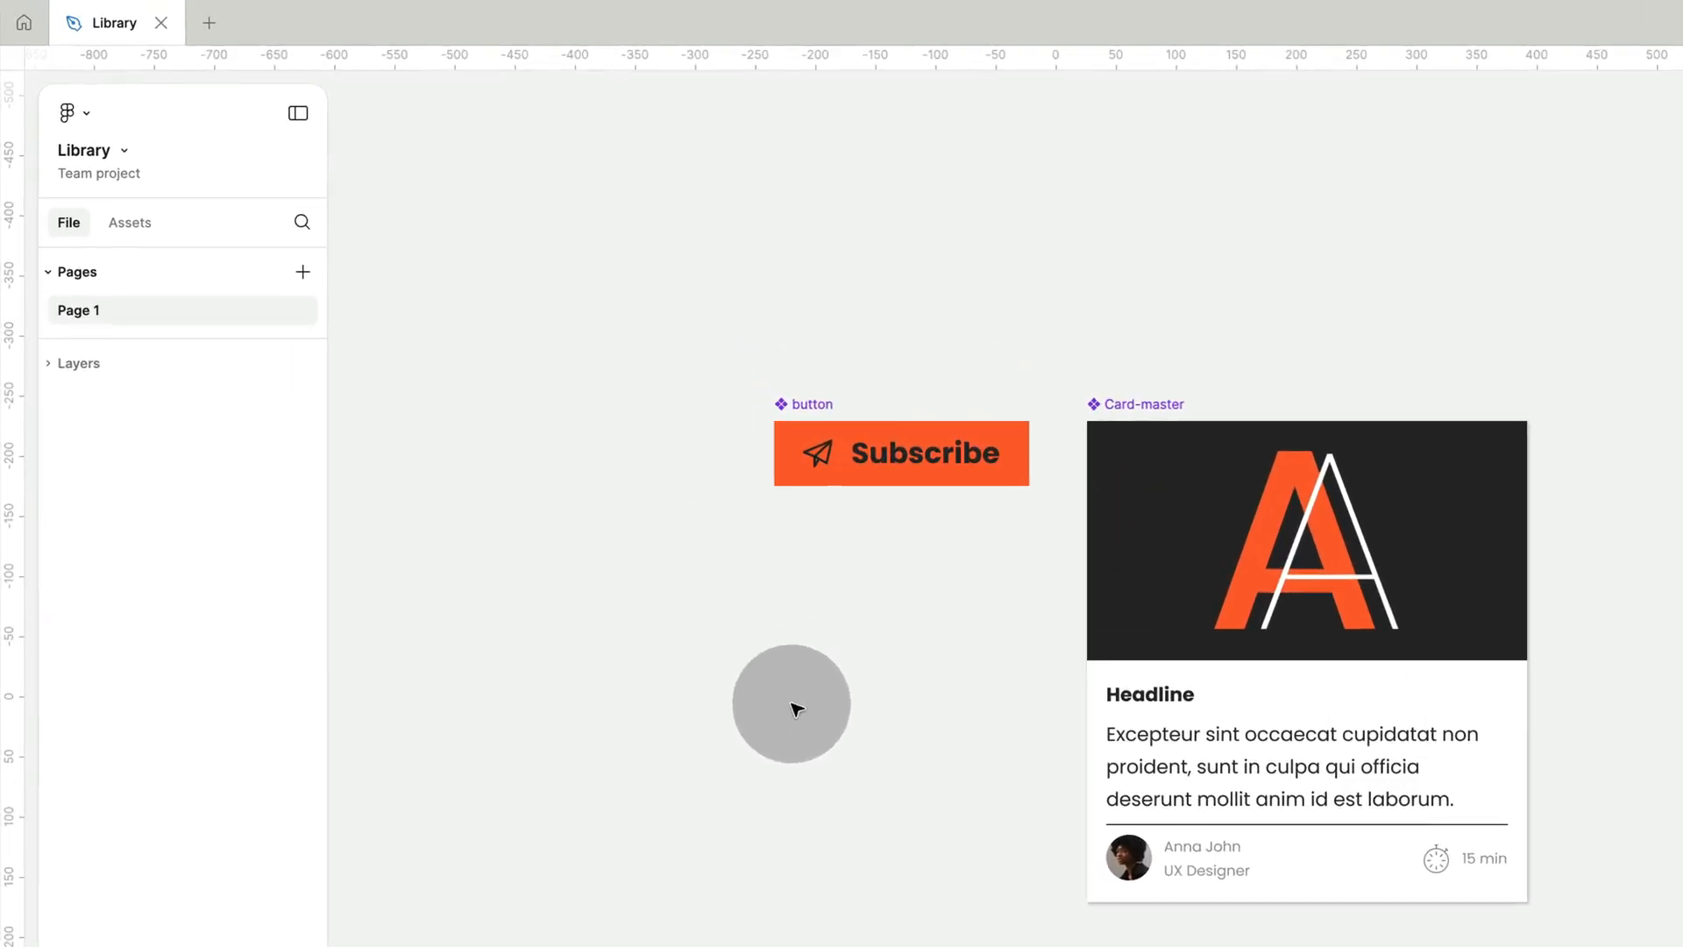
Start publishing the Library file as a team library, with the change description "first publish".
{"action": "left_click", "coordinate": [131, 220]}
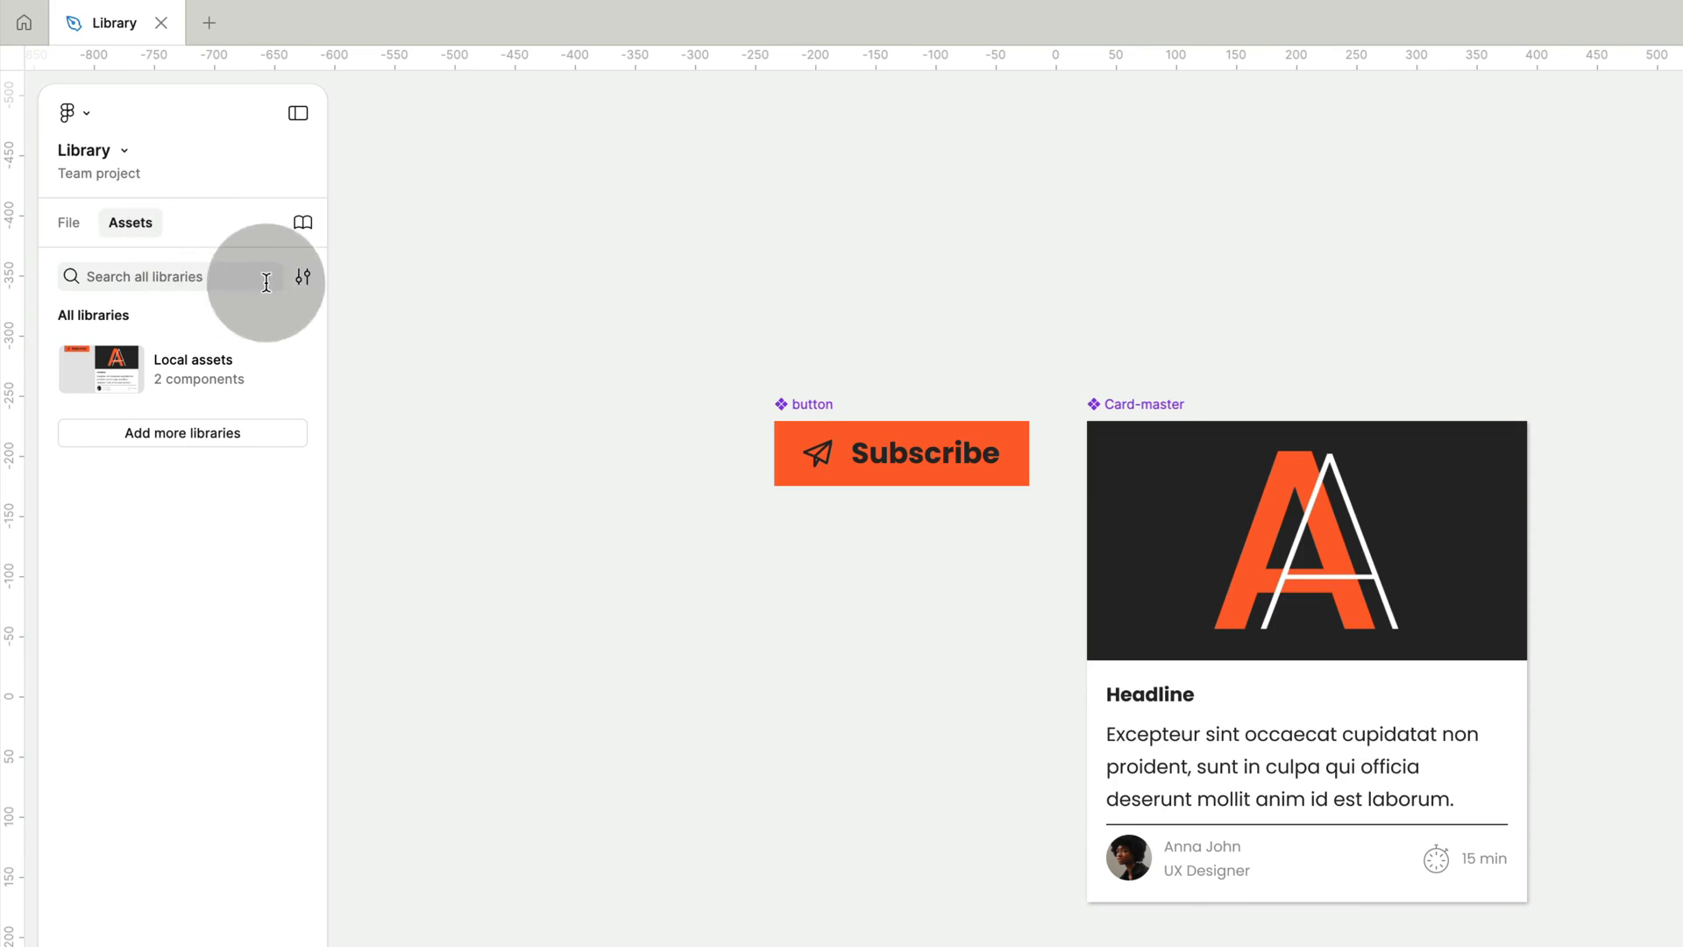
{"action": "left_click", "coordinate": [304, 223]}
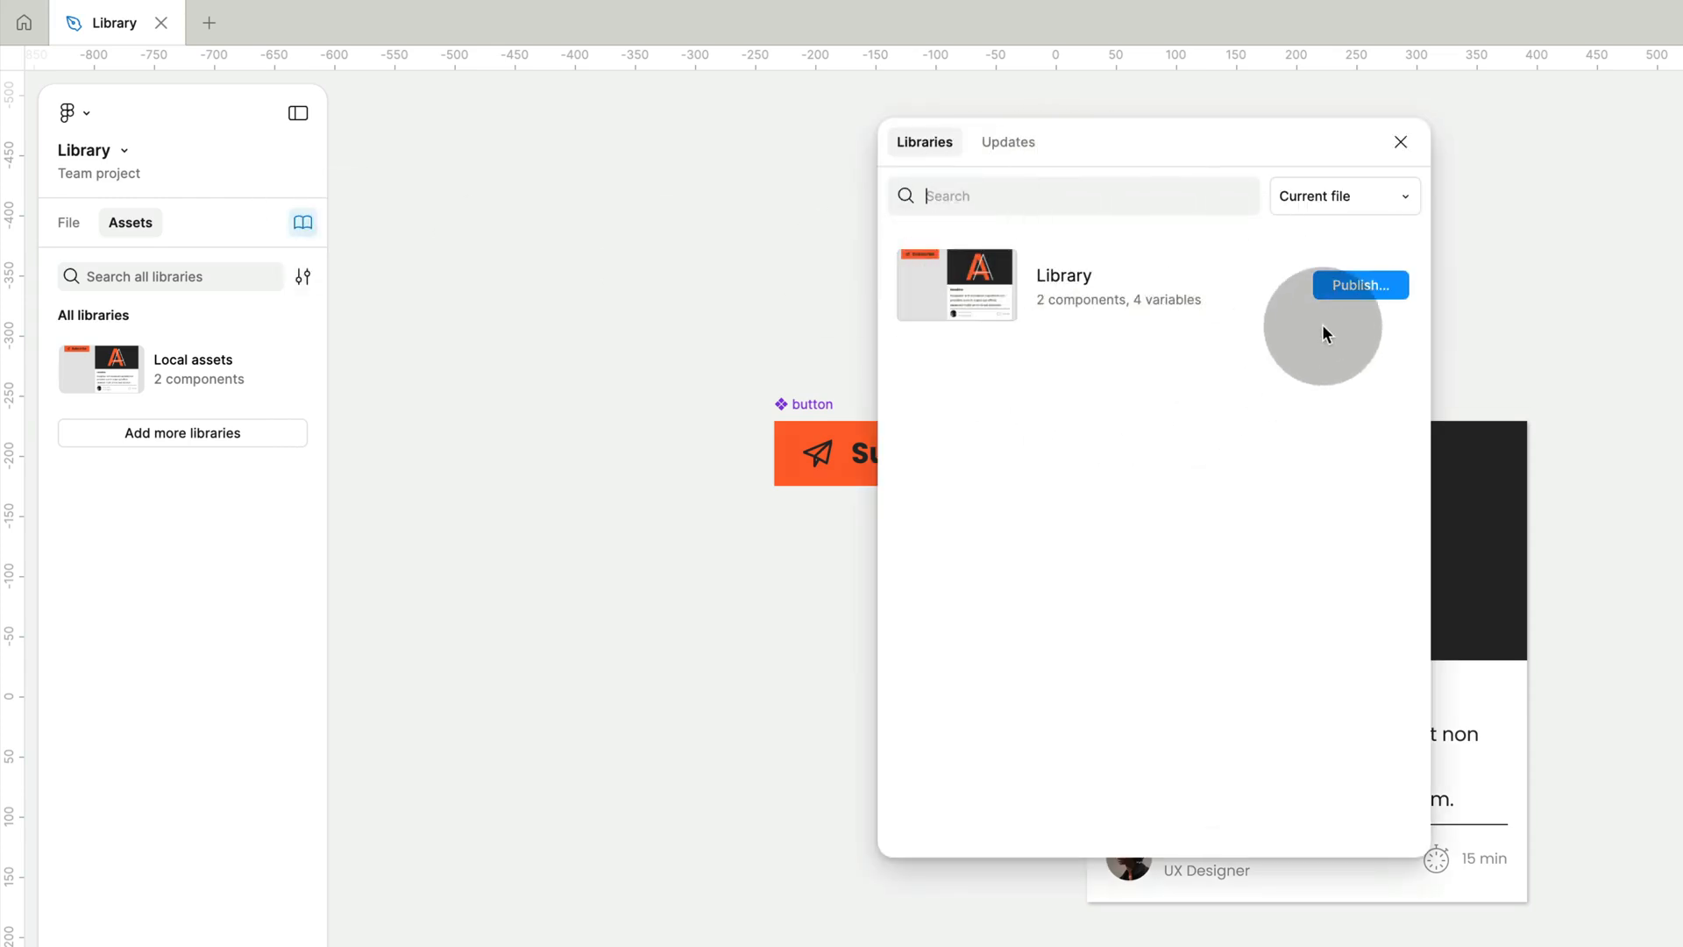
{"action": "left_click", "coordinate": [1355, 286]}
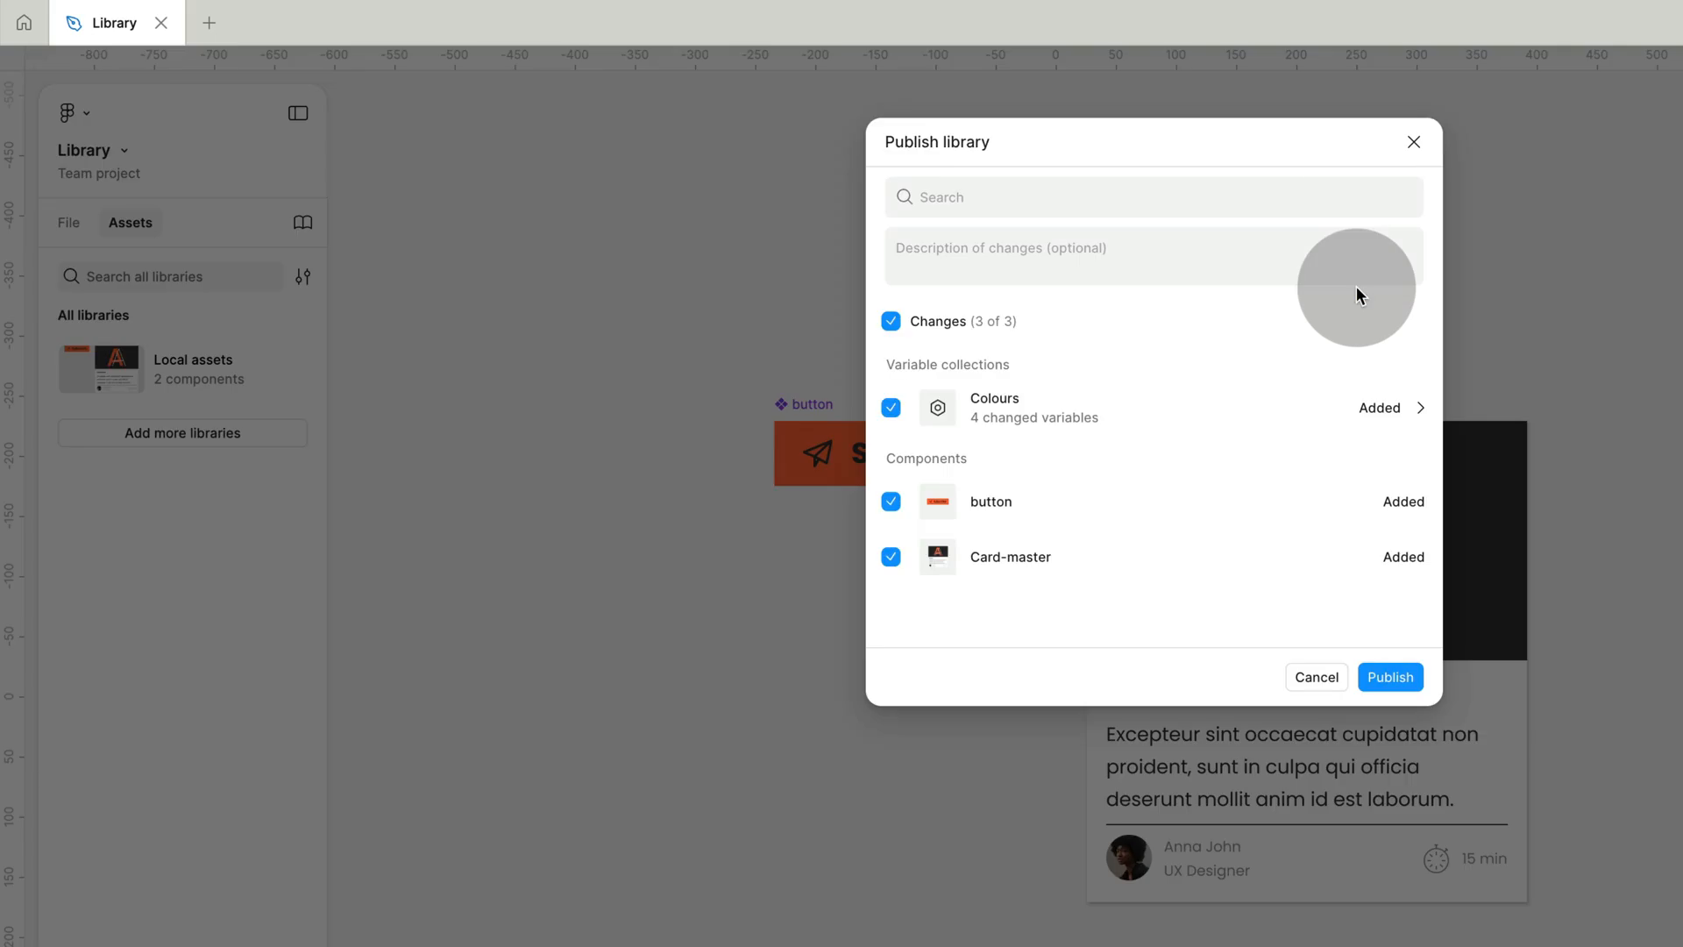
{"action": "left_click", "coordinate": [1144, 259]}
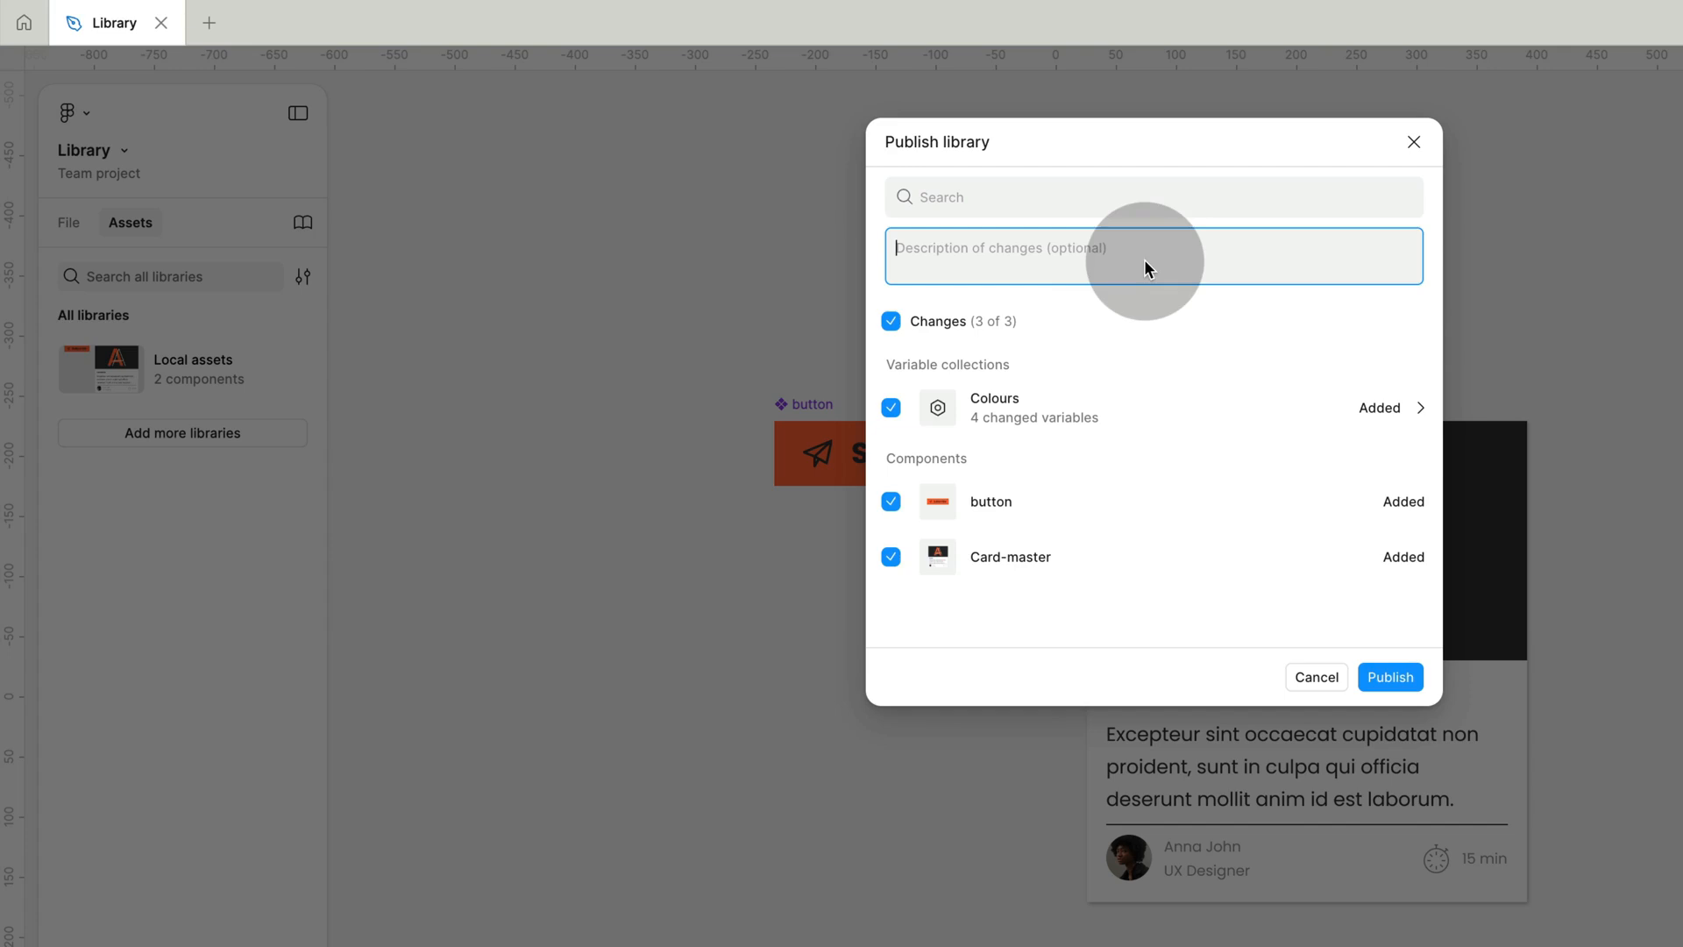
{"action": "type", "text": "first publish"}
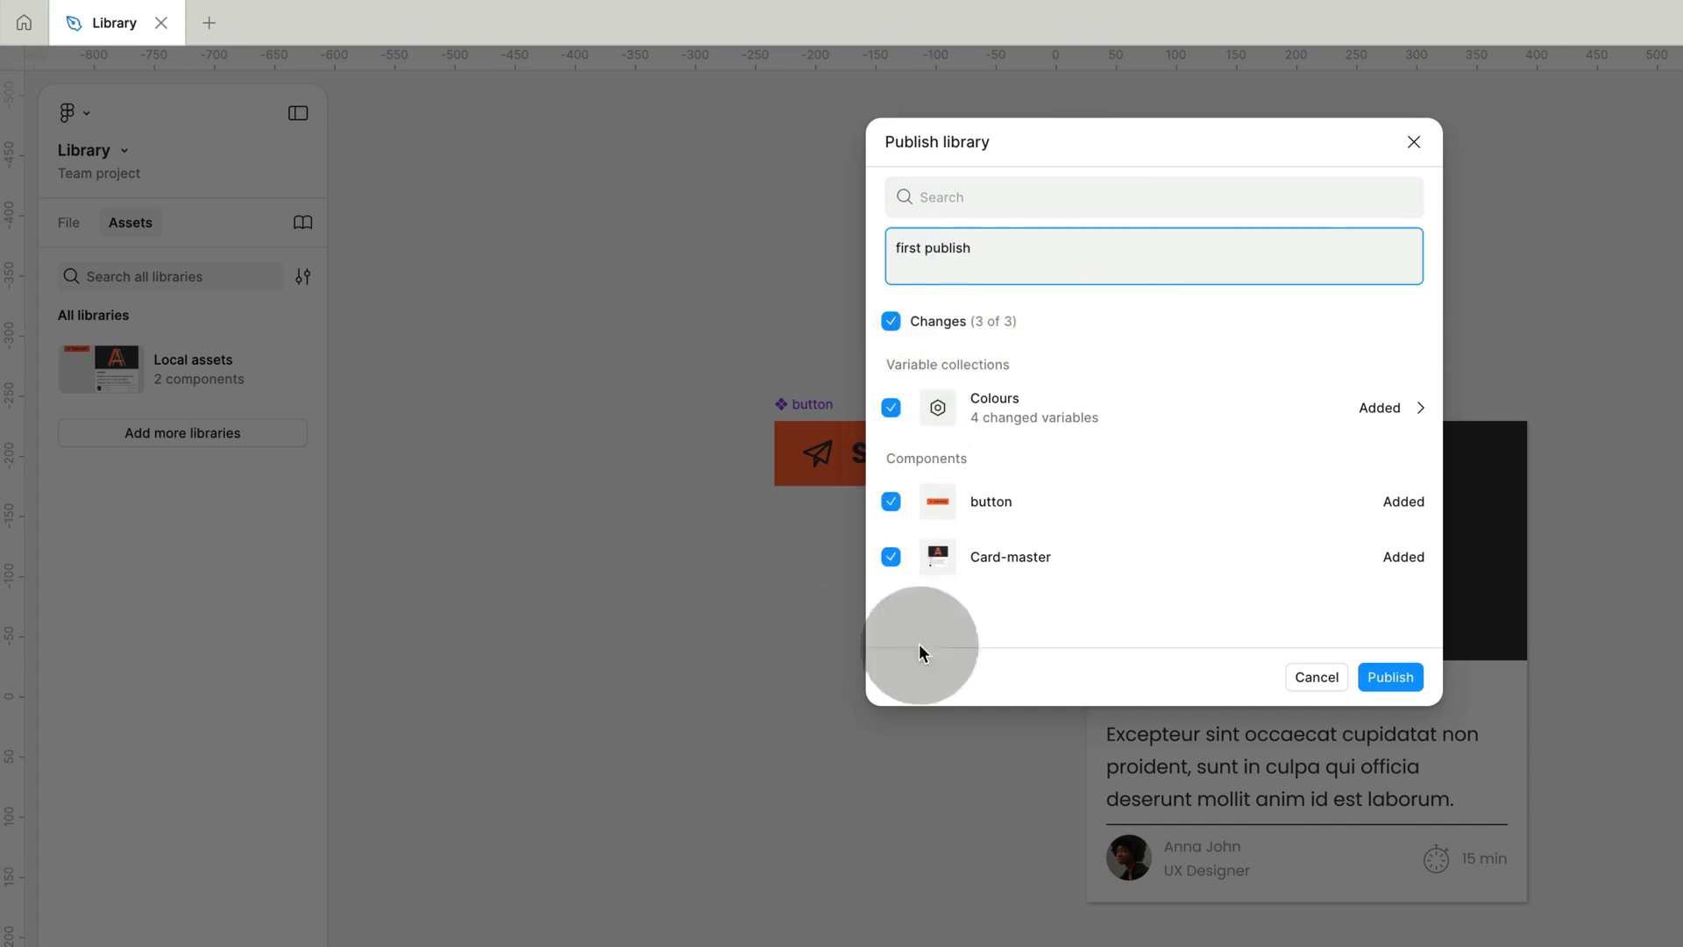
Publish the library with the Colours variable collection and the button and Card-master components all included.
{"action": "left_click", "coordinate": [1379, 410]}
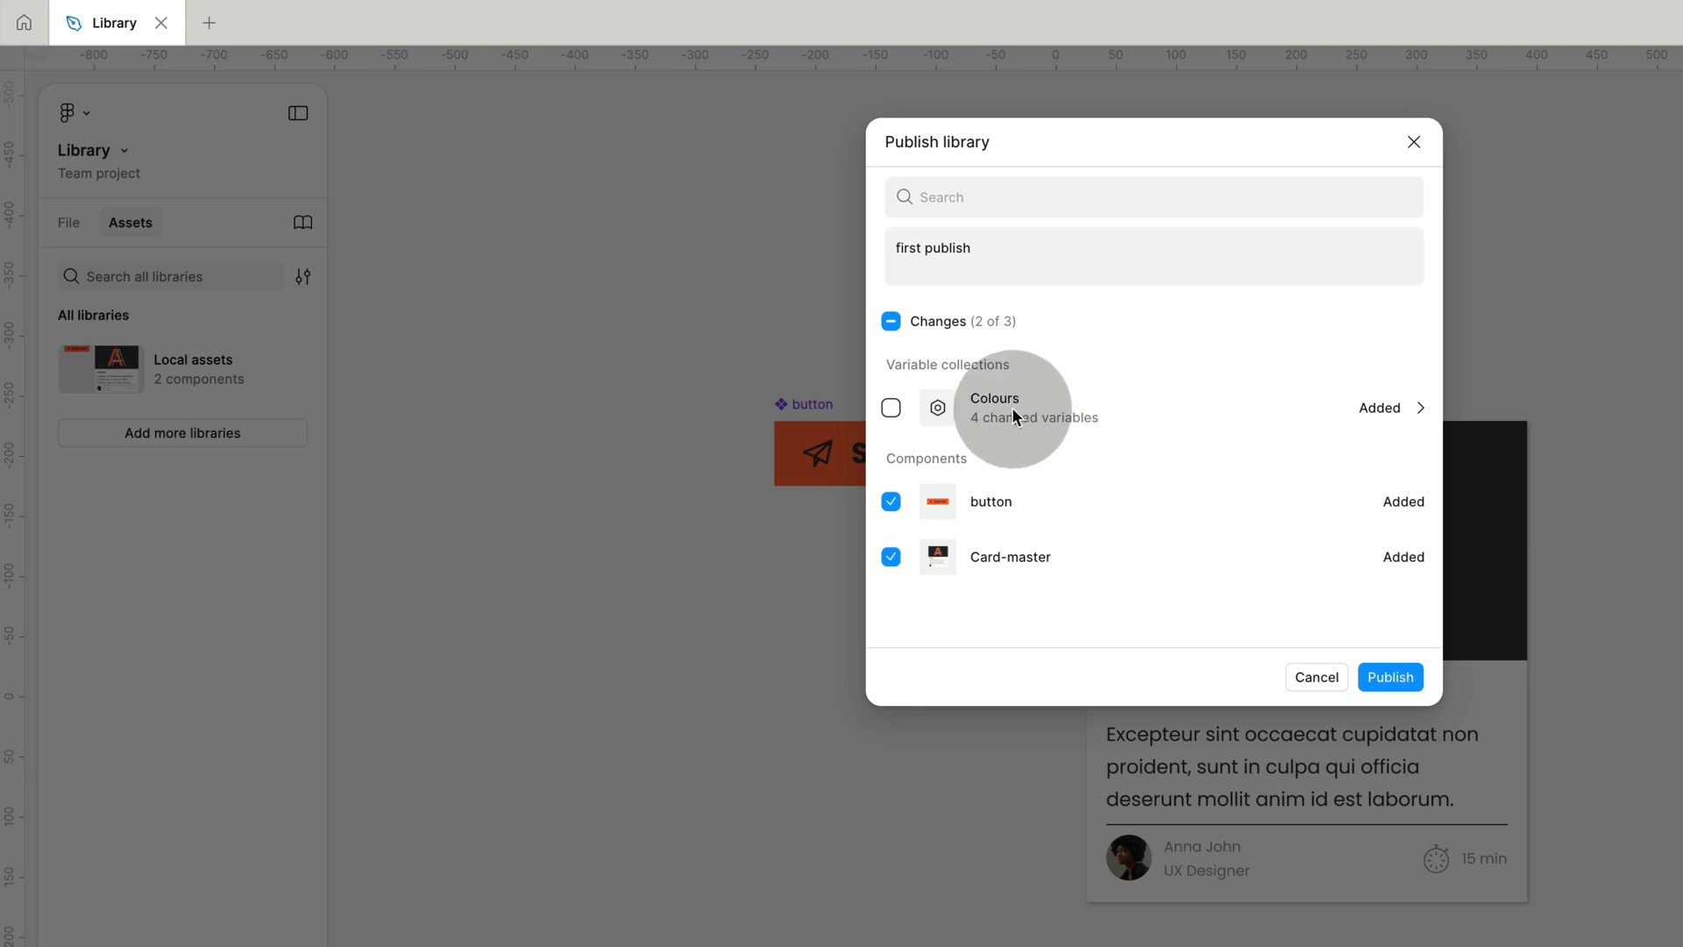
{"action": "left_click", "coordinate": [890, 408]}
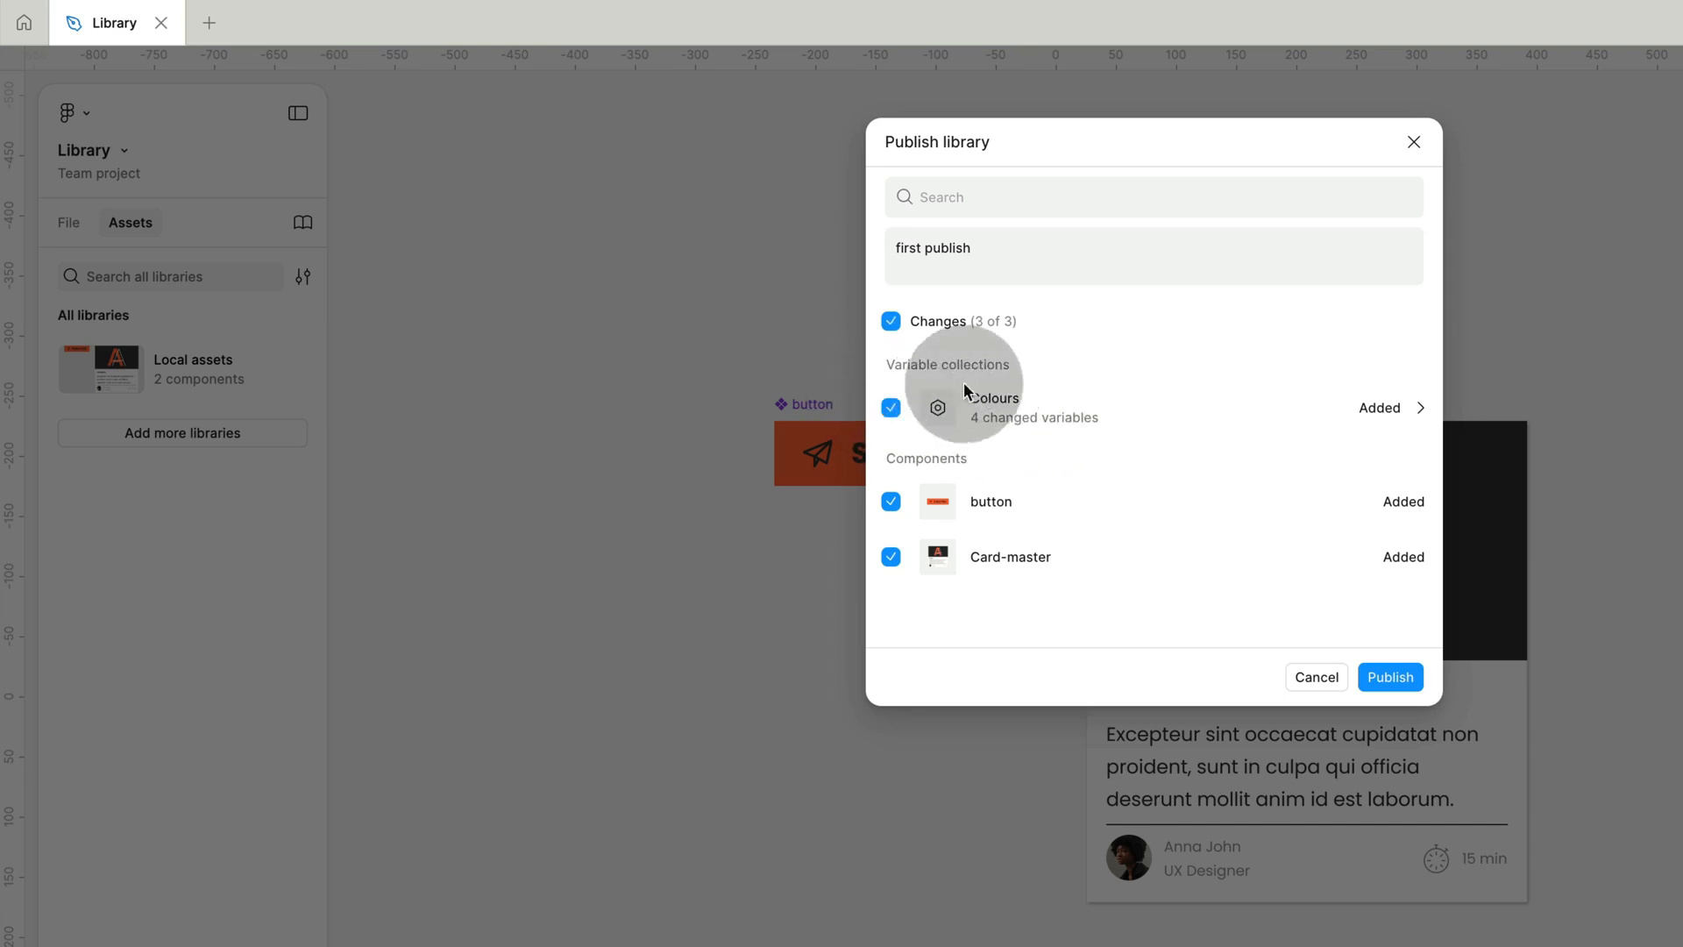
{"action": "left_click", "coordinate": [890, 558]}
{"action": "left_click", "coordinate": [890, 557]}
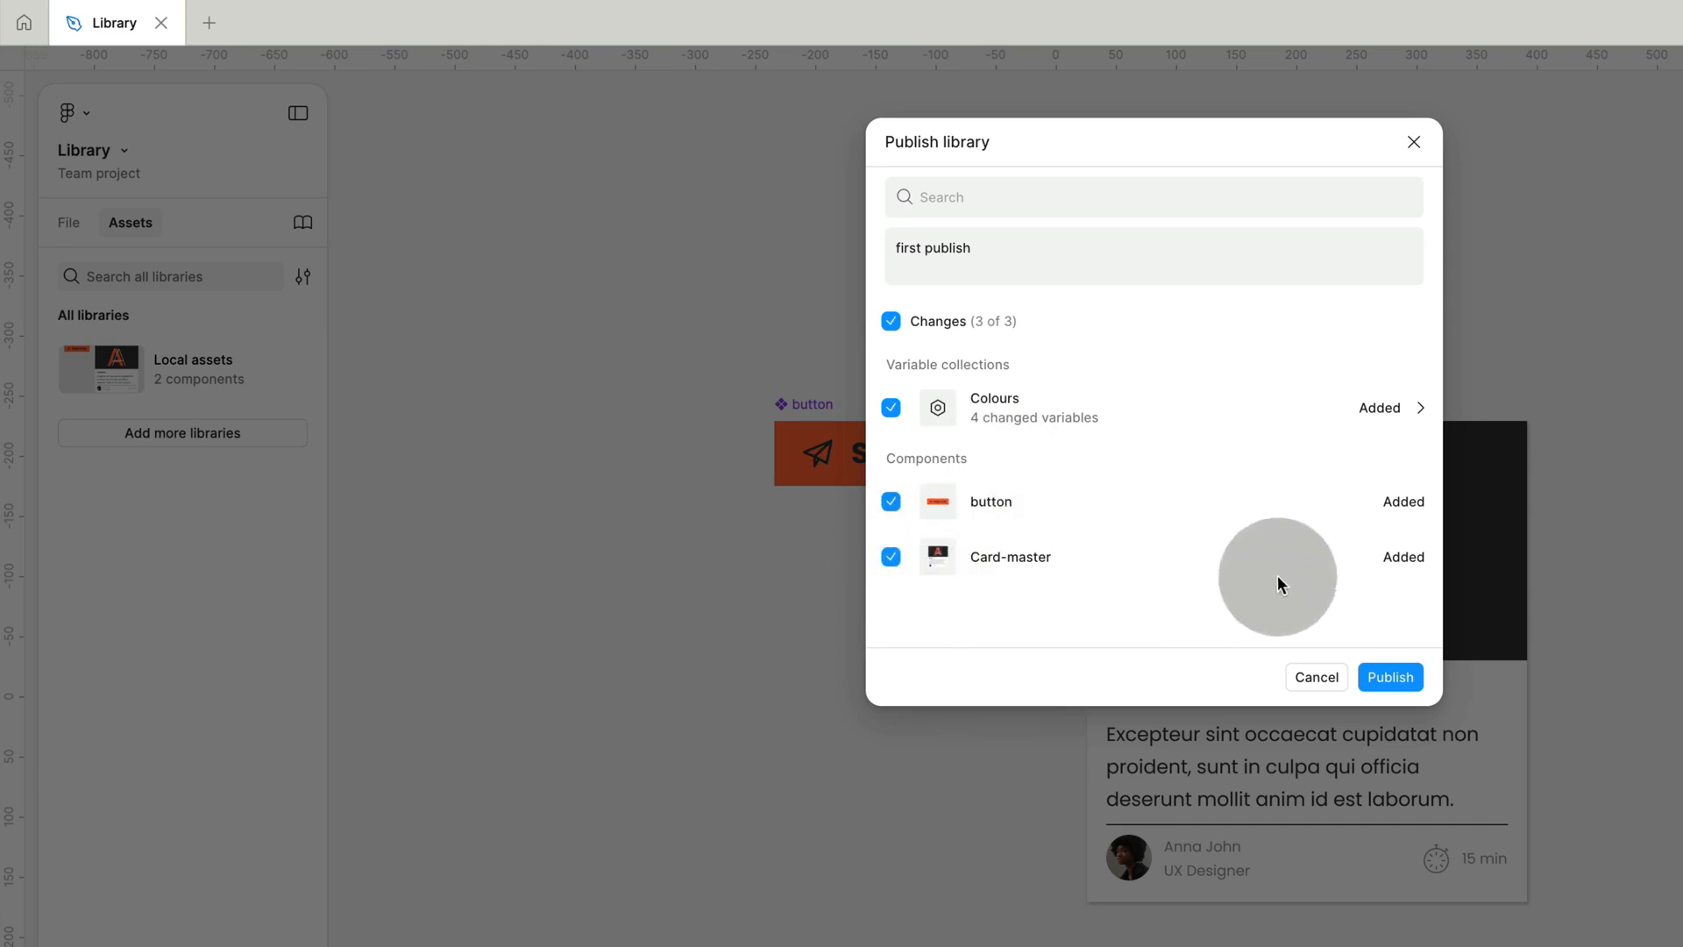
{"action": "left_click", "coordinate": [1403, 678]}
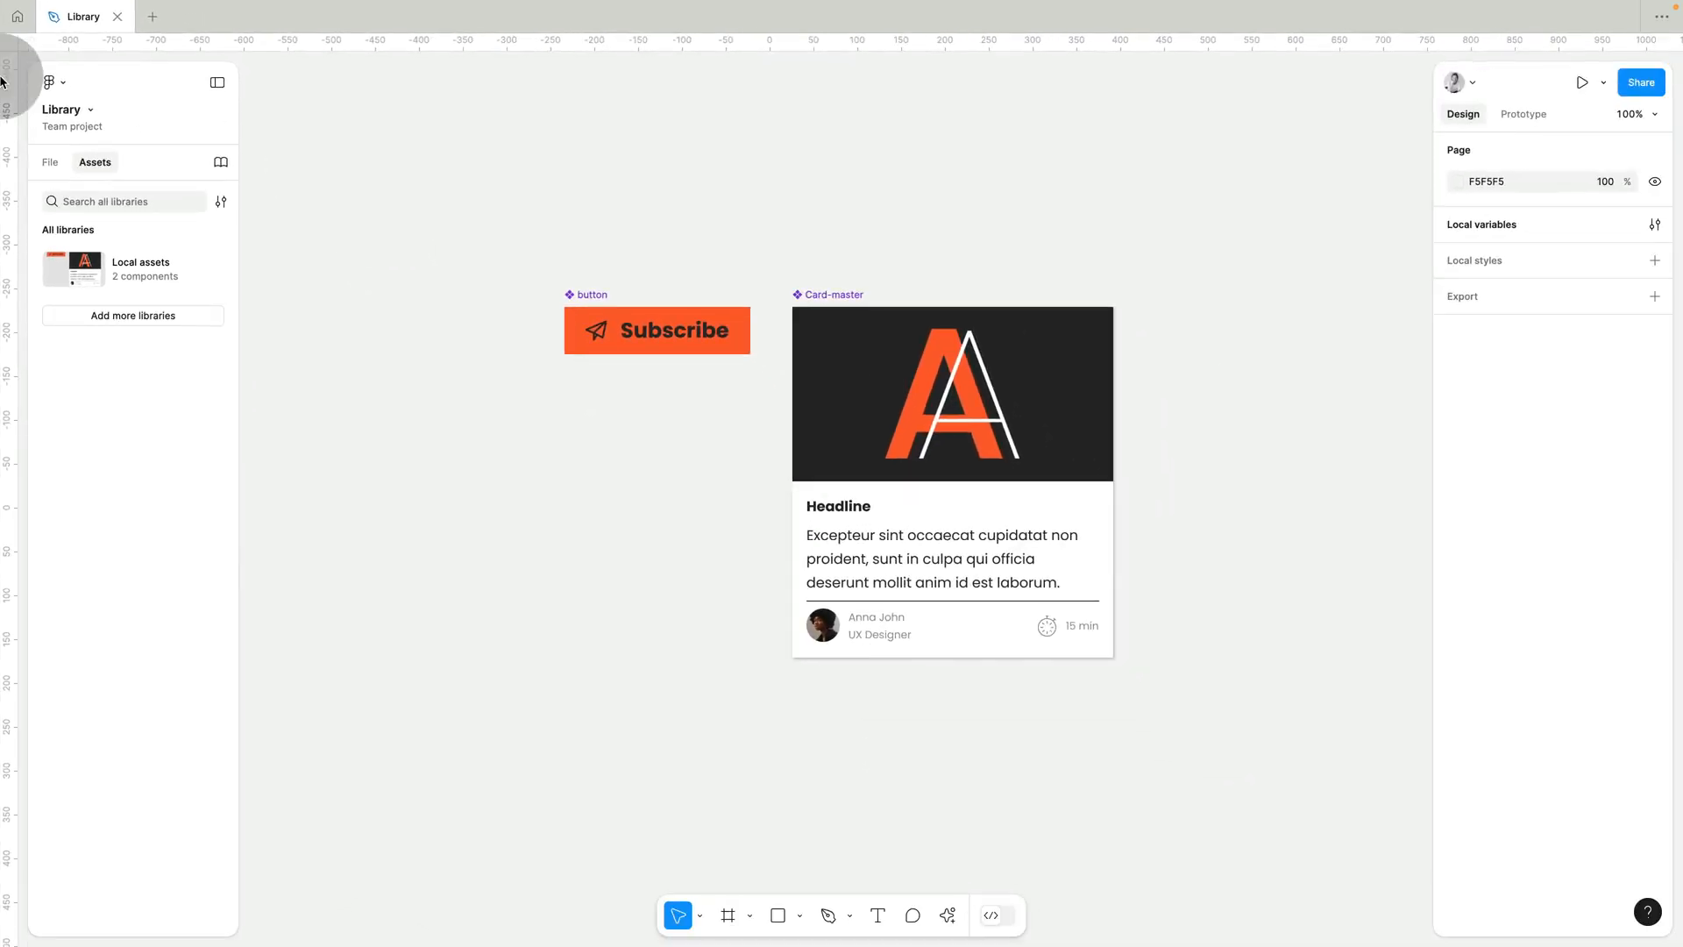
Return to the team project's files and open the Design file.
{"action": "left_click", "coordinate": [17, 16]}
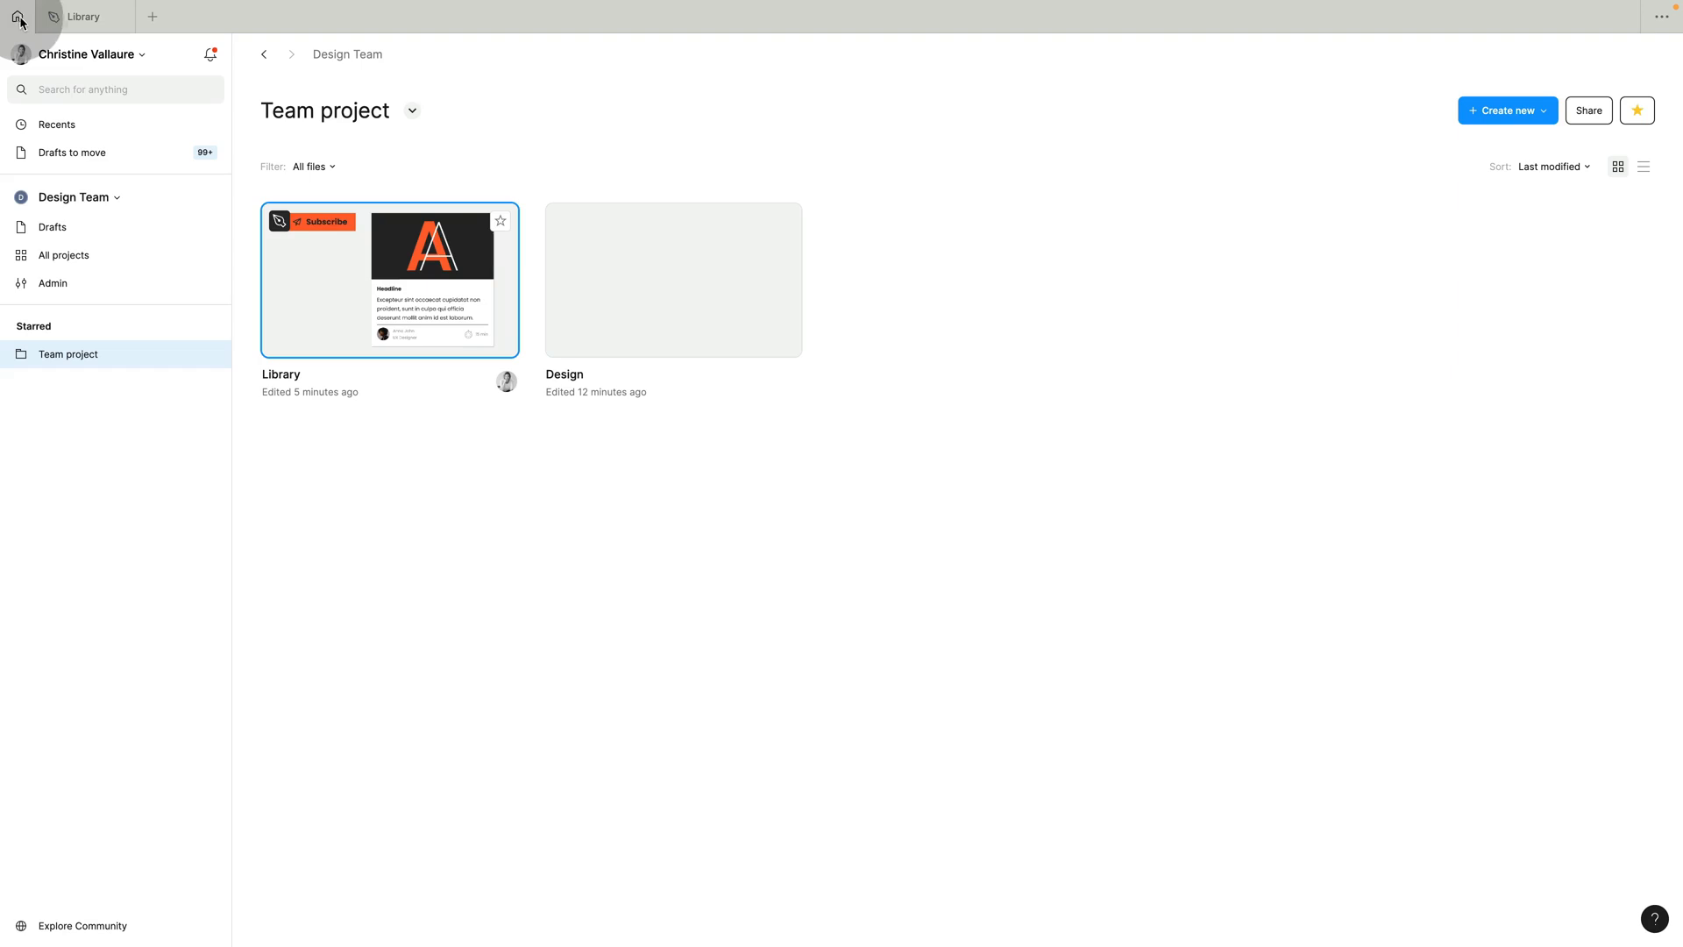
{"action": "left_click", "coordinate": [311, 251]}
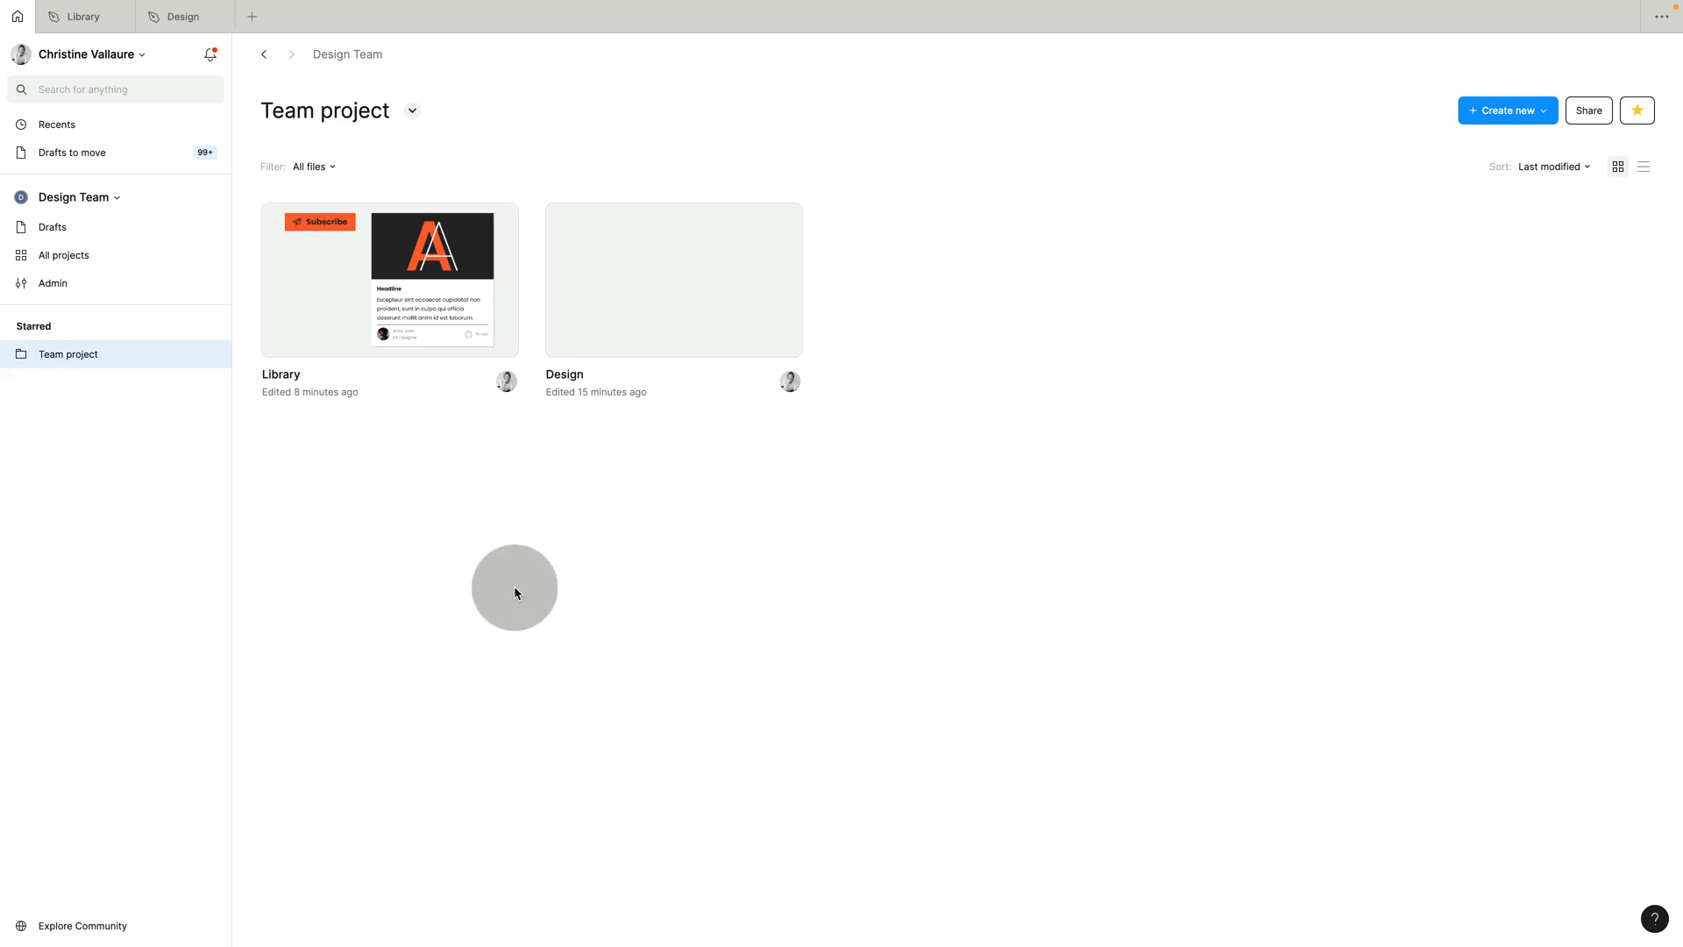
{"action": "double_click", "coordinate": [628, 309]}
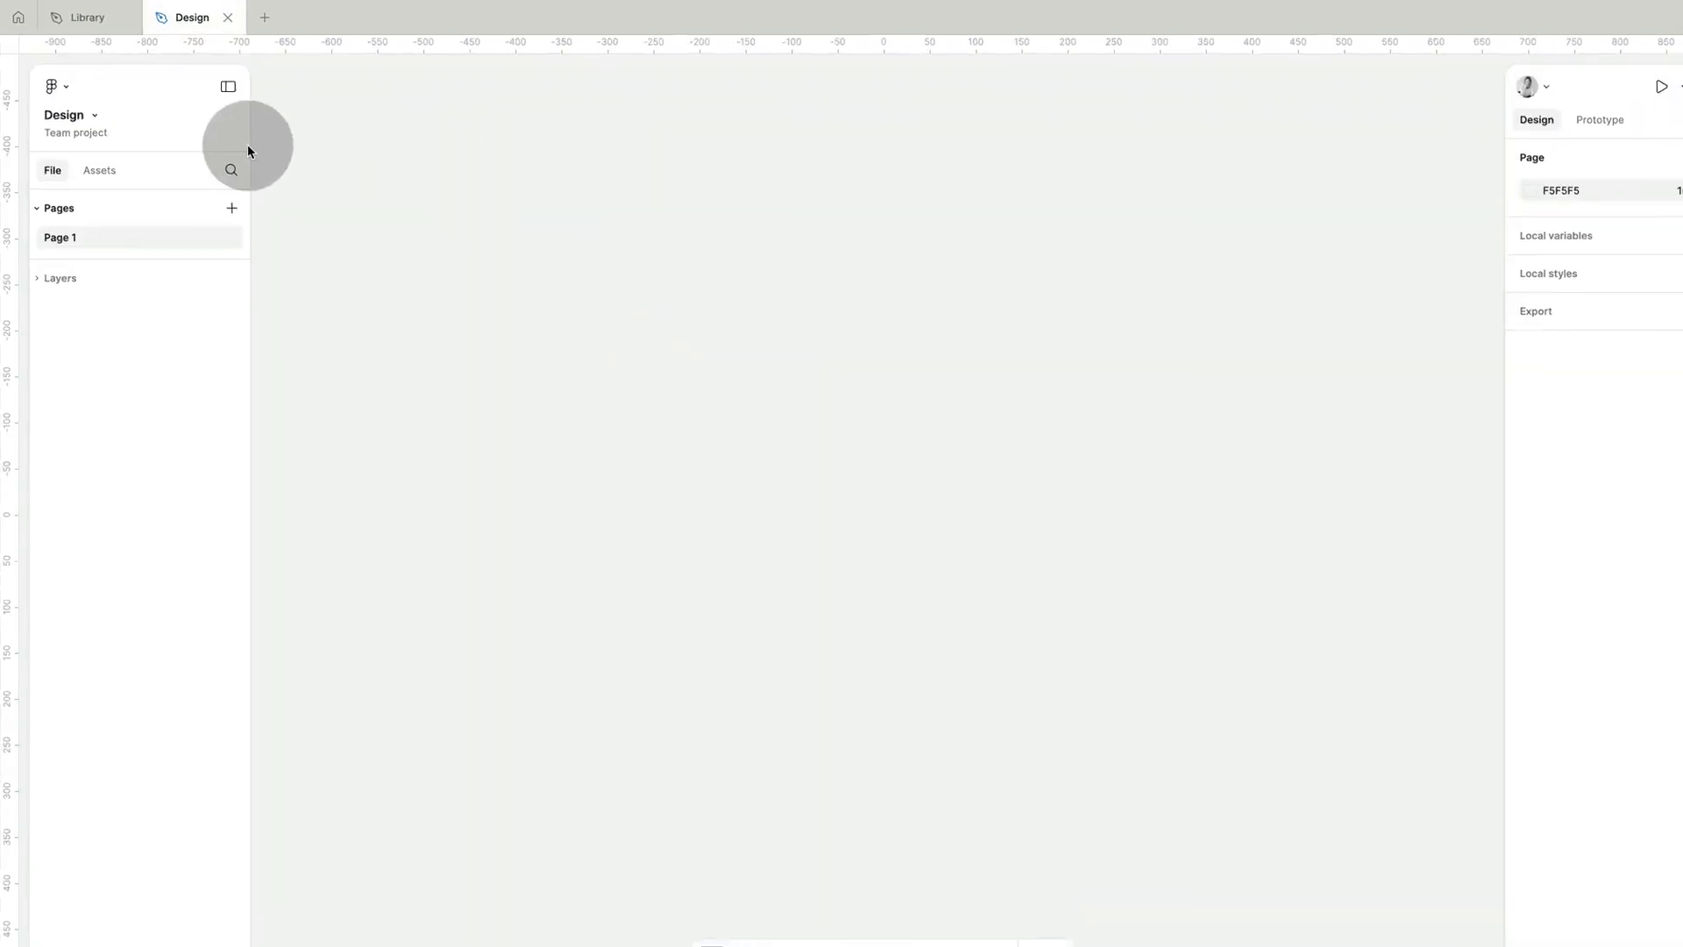
Add the Design Team's published Library to the Design file from your teams' libraries.
{"action": "left_click", "coordinate": [94, 163]}
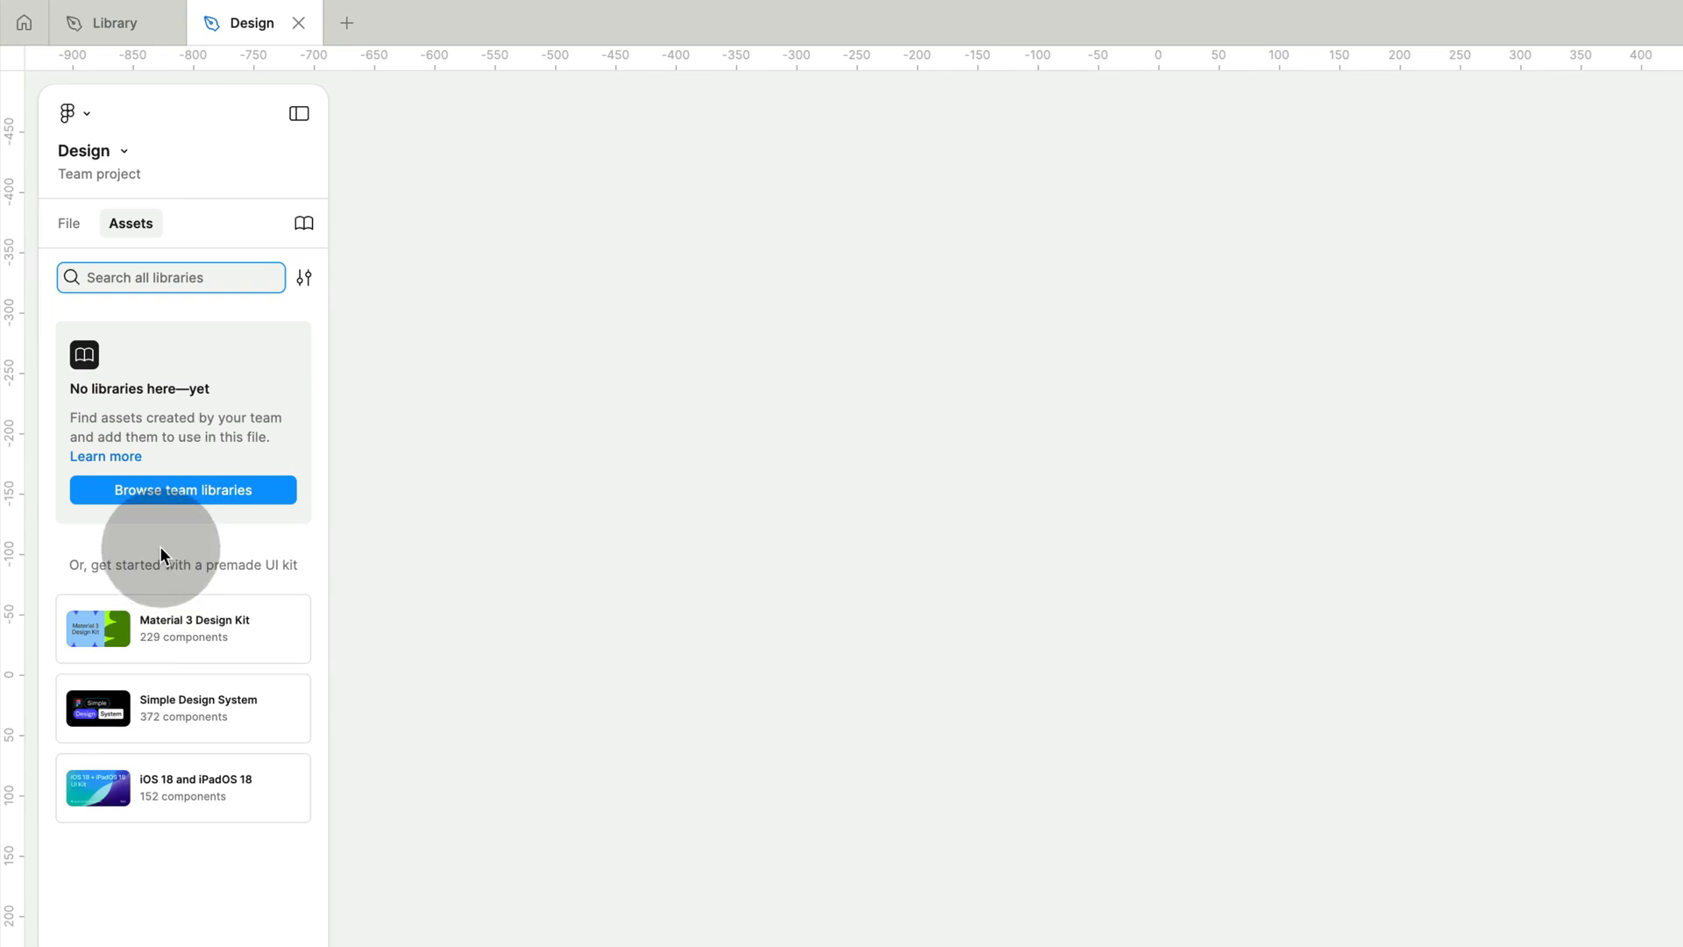
{"action": "left_click", "coordinate": [304, 223]}
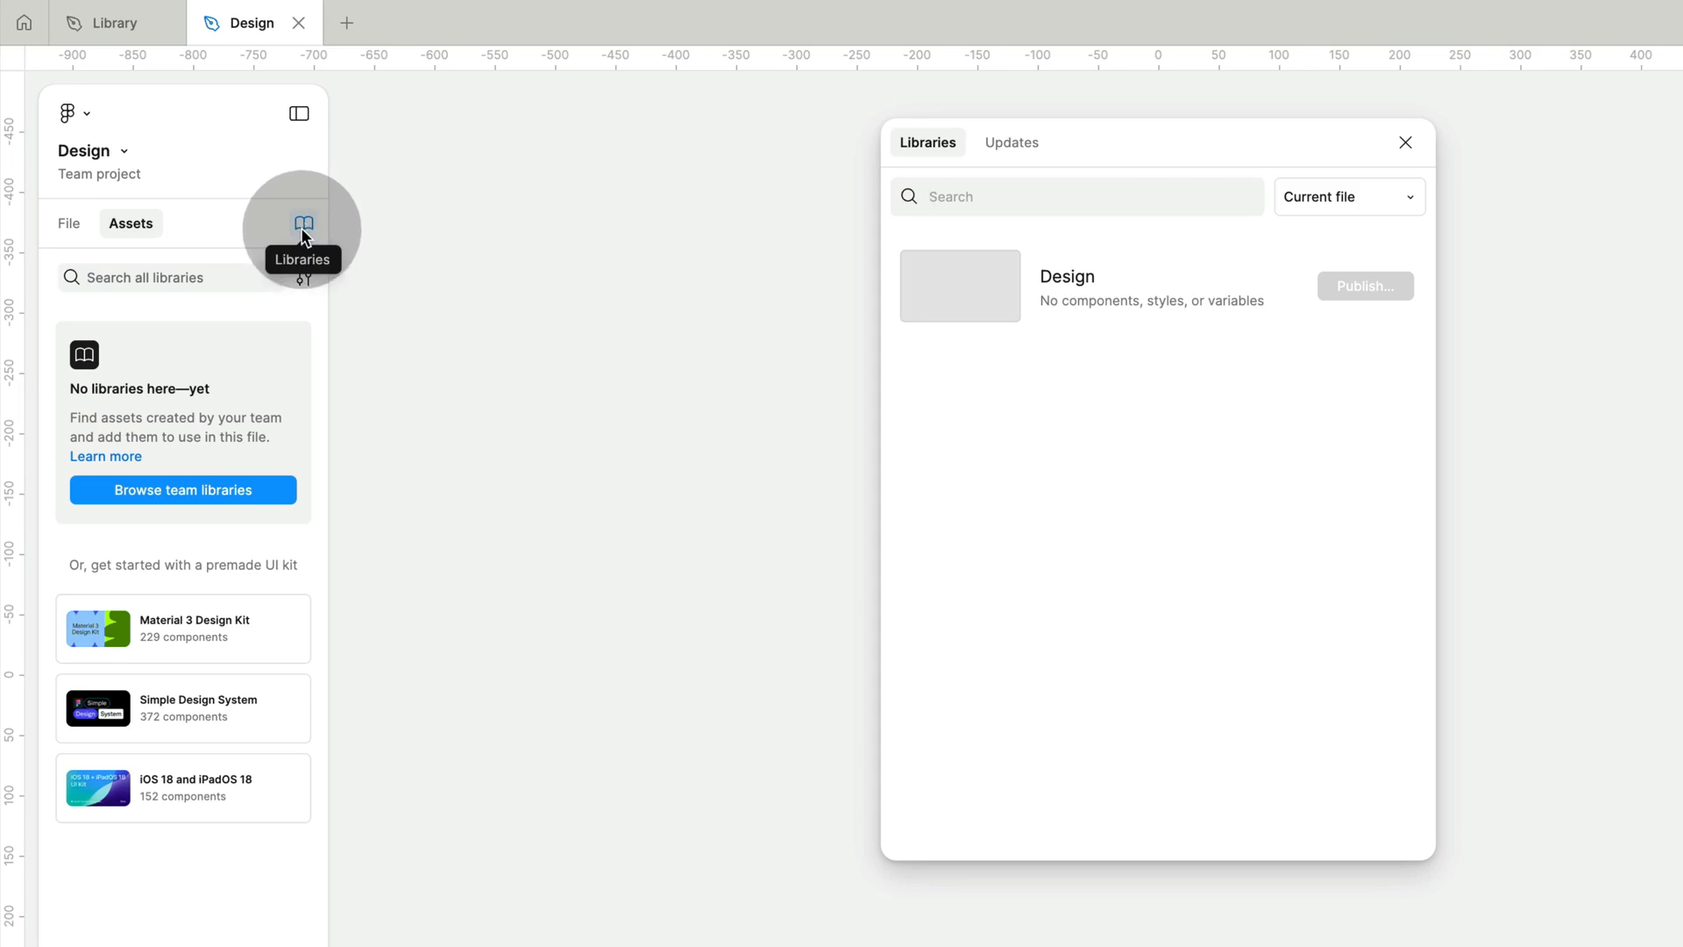
{"action": "left_click", "coordinate": [1360, 198]}
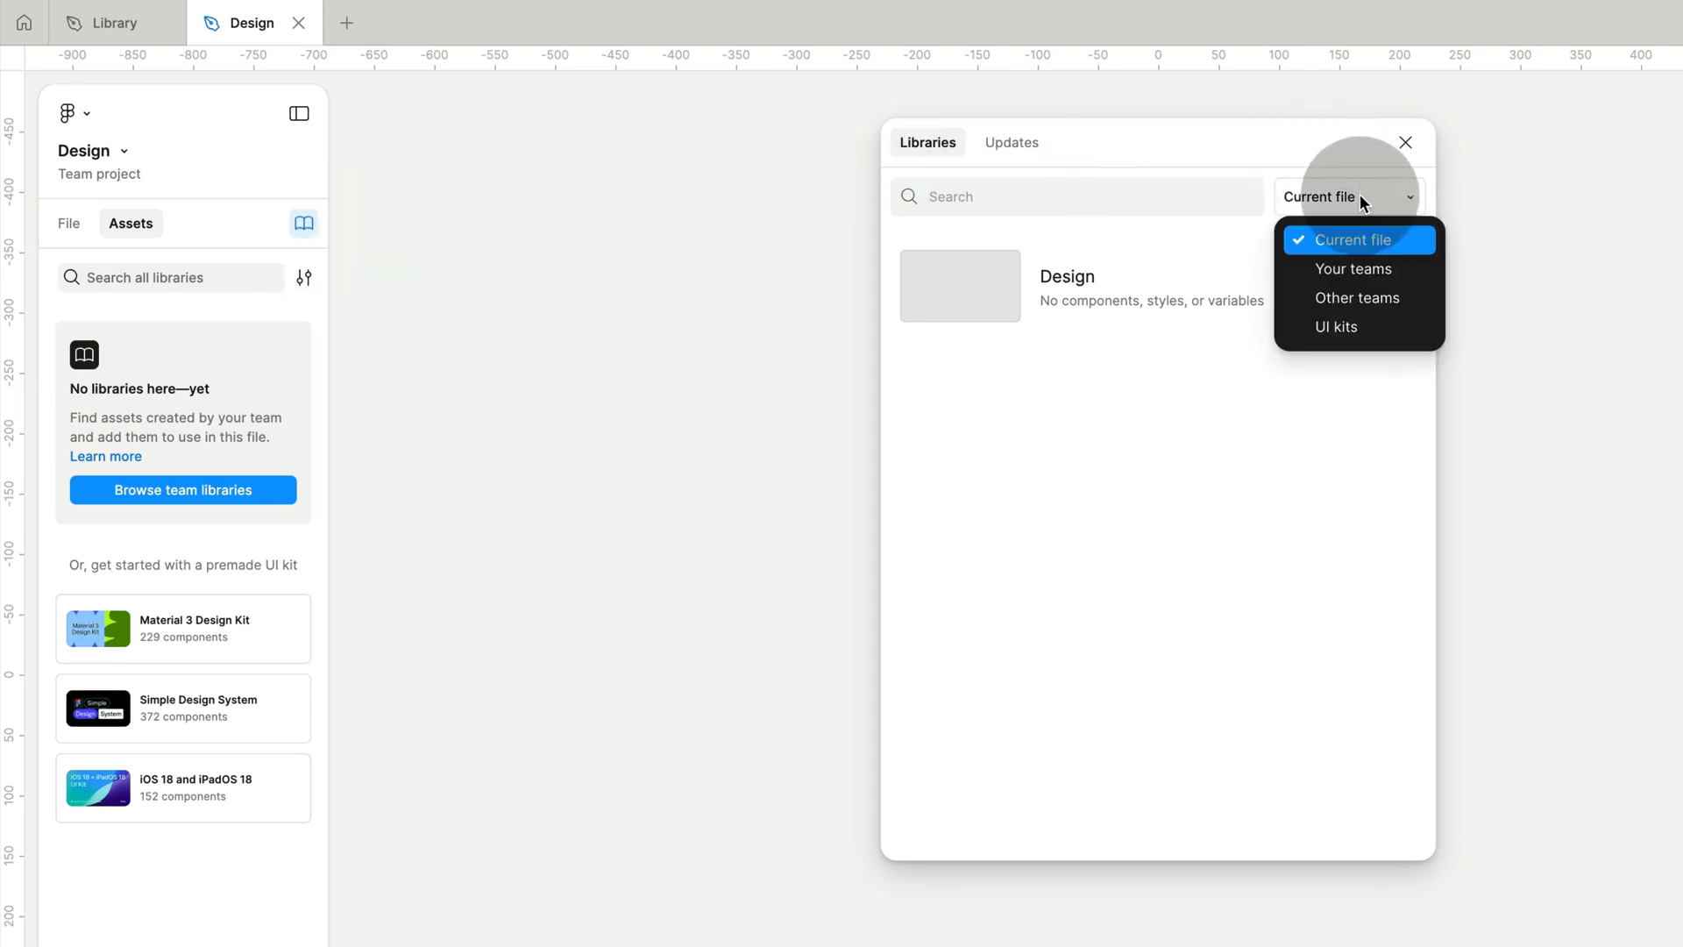
{"action": "left_click", "coordinate": [1346, 270]}
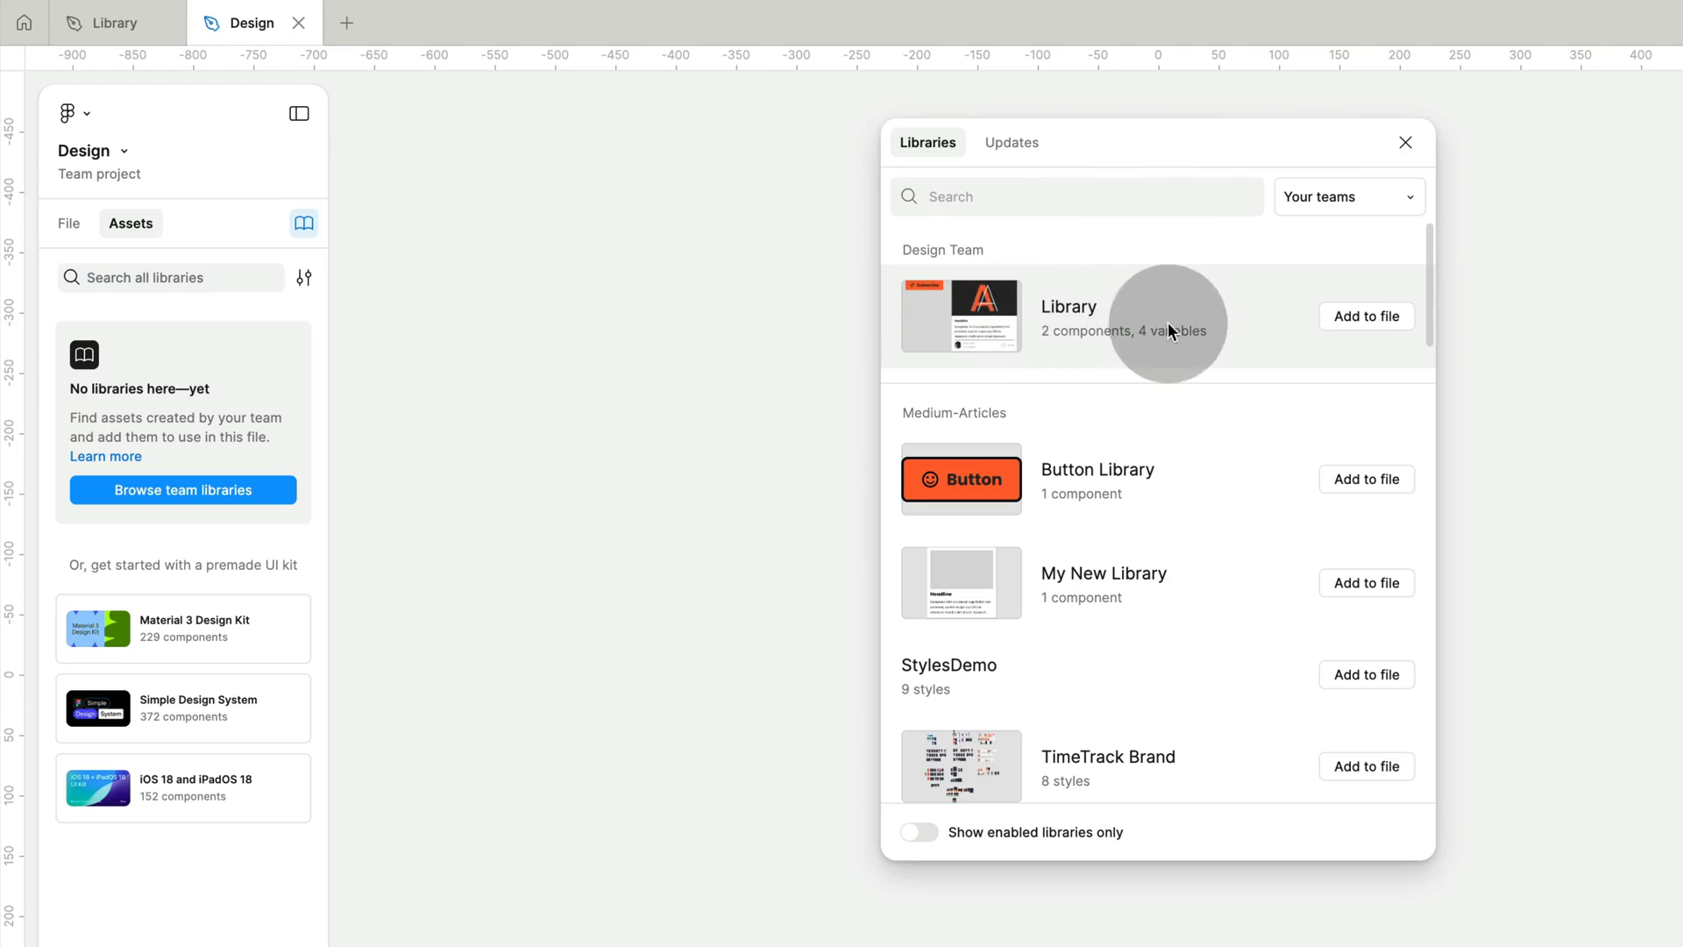
{"action": "left_click", "coordinate": [1365, 318]}
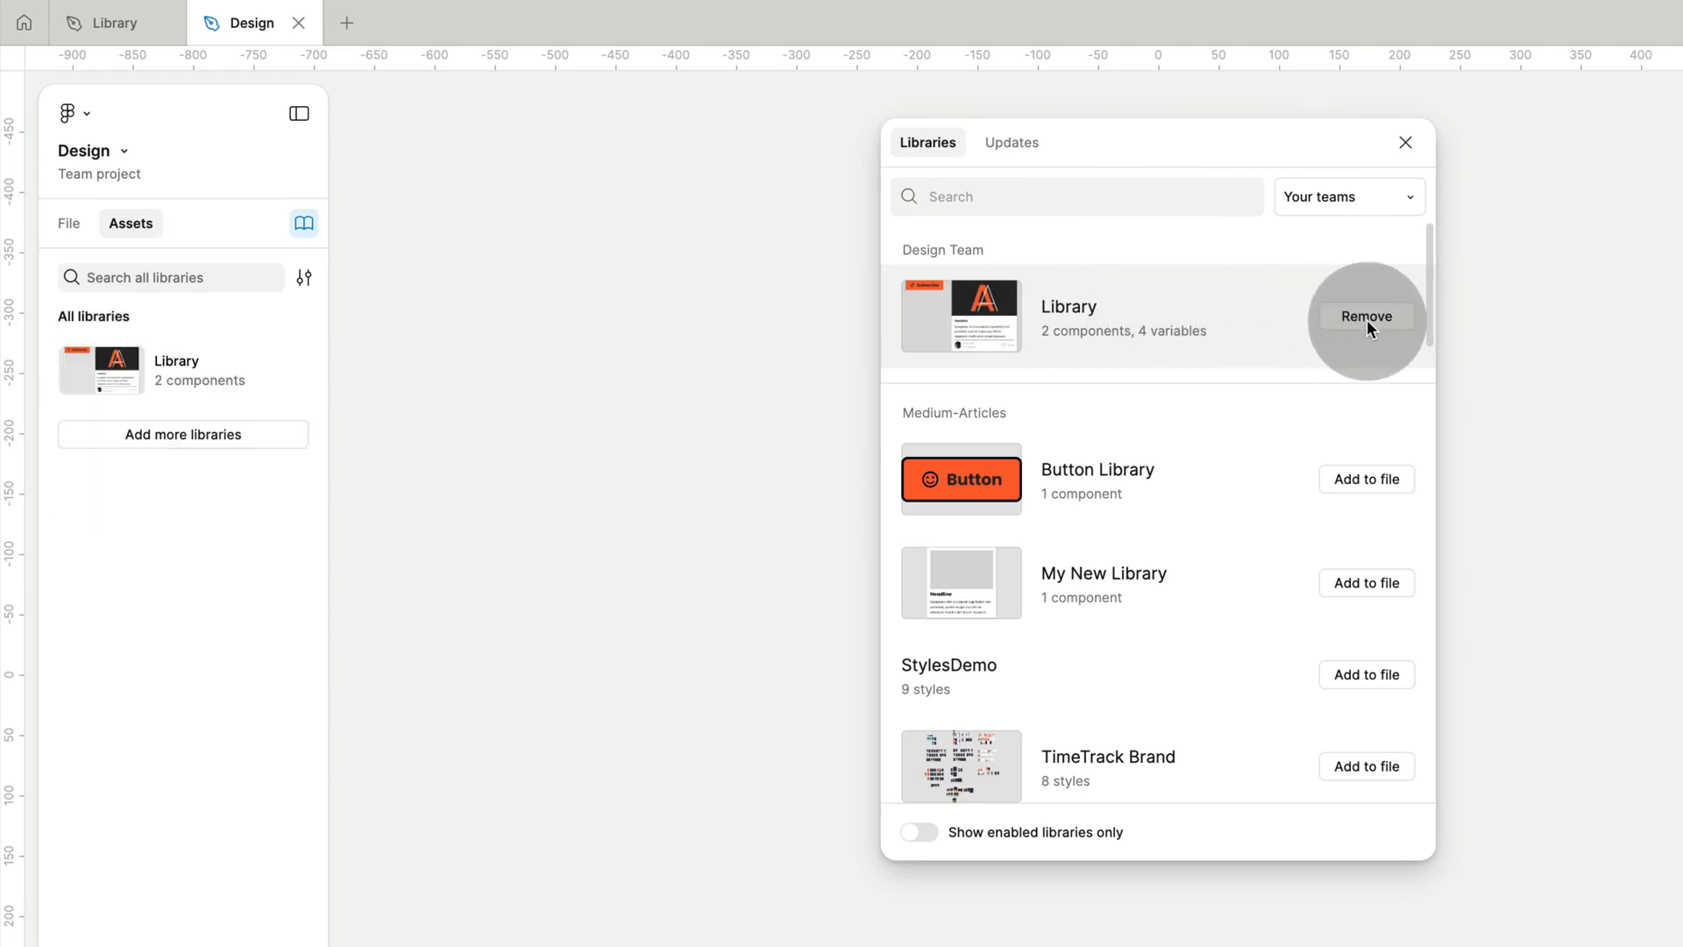
{"action": "left_click", "coordinate": [1405, 142]}
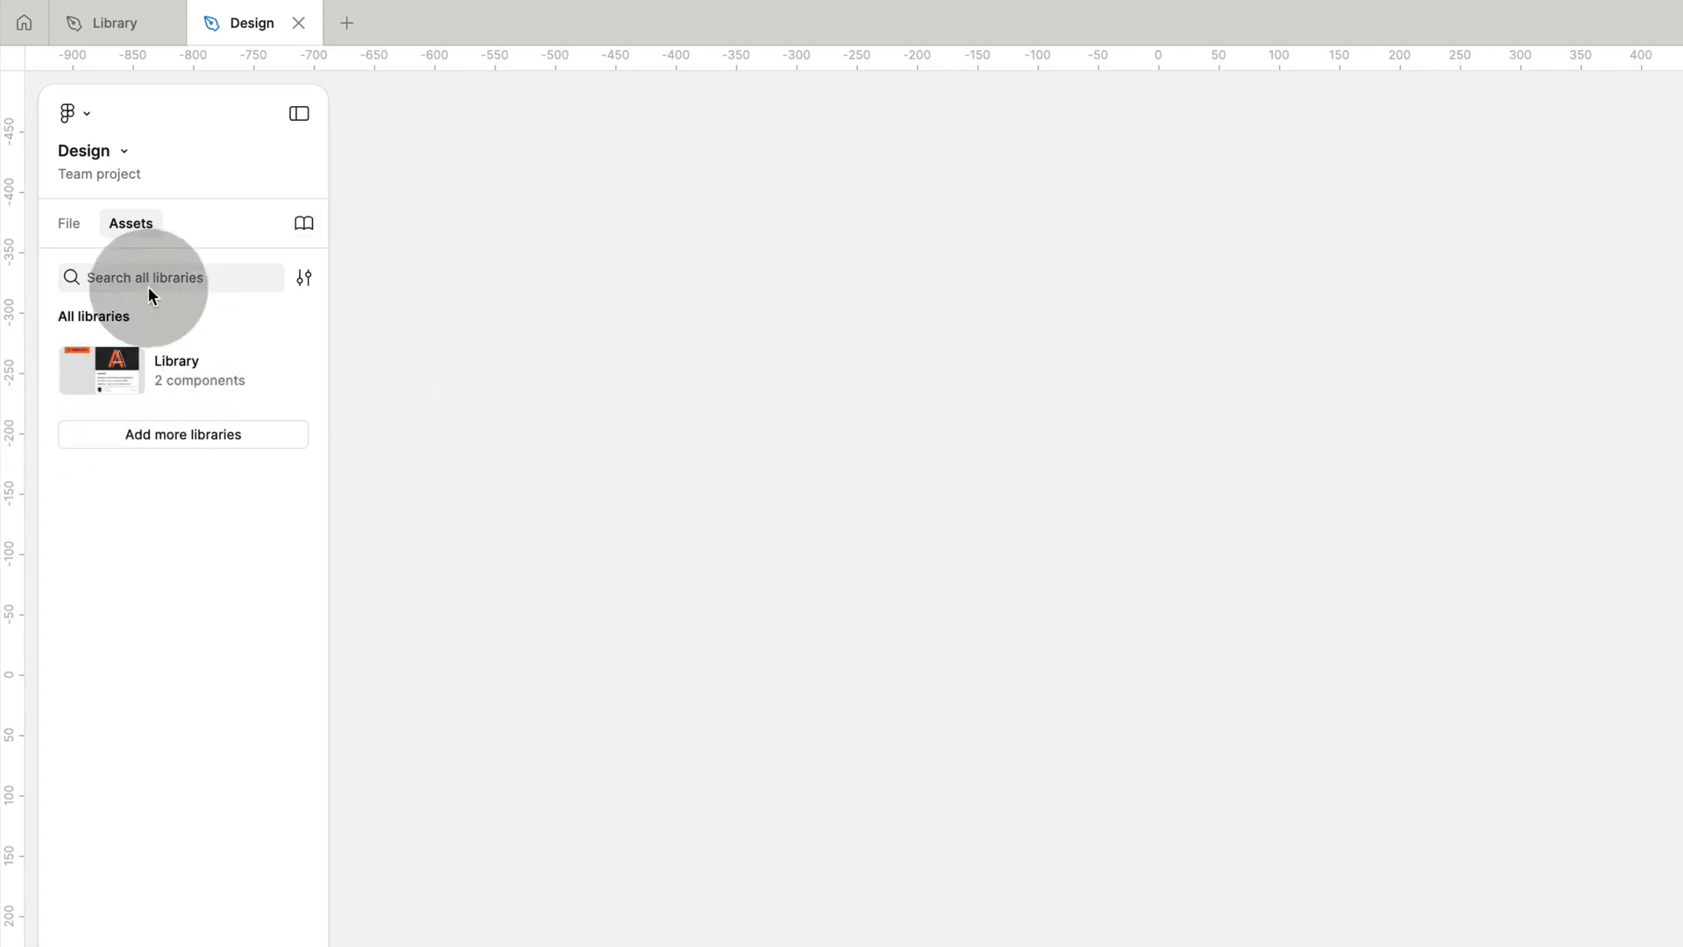
Place an instance of Card-master from the Library on the canvas and an instance of button to its right.
{"action": "left_click", "coordinate": [175, 383]}
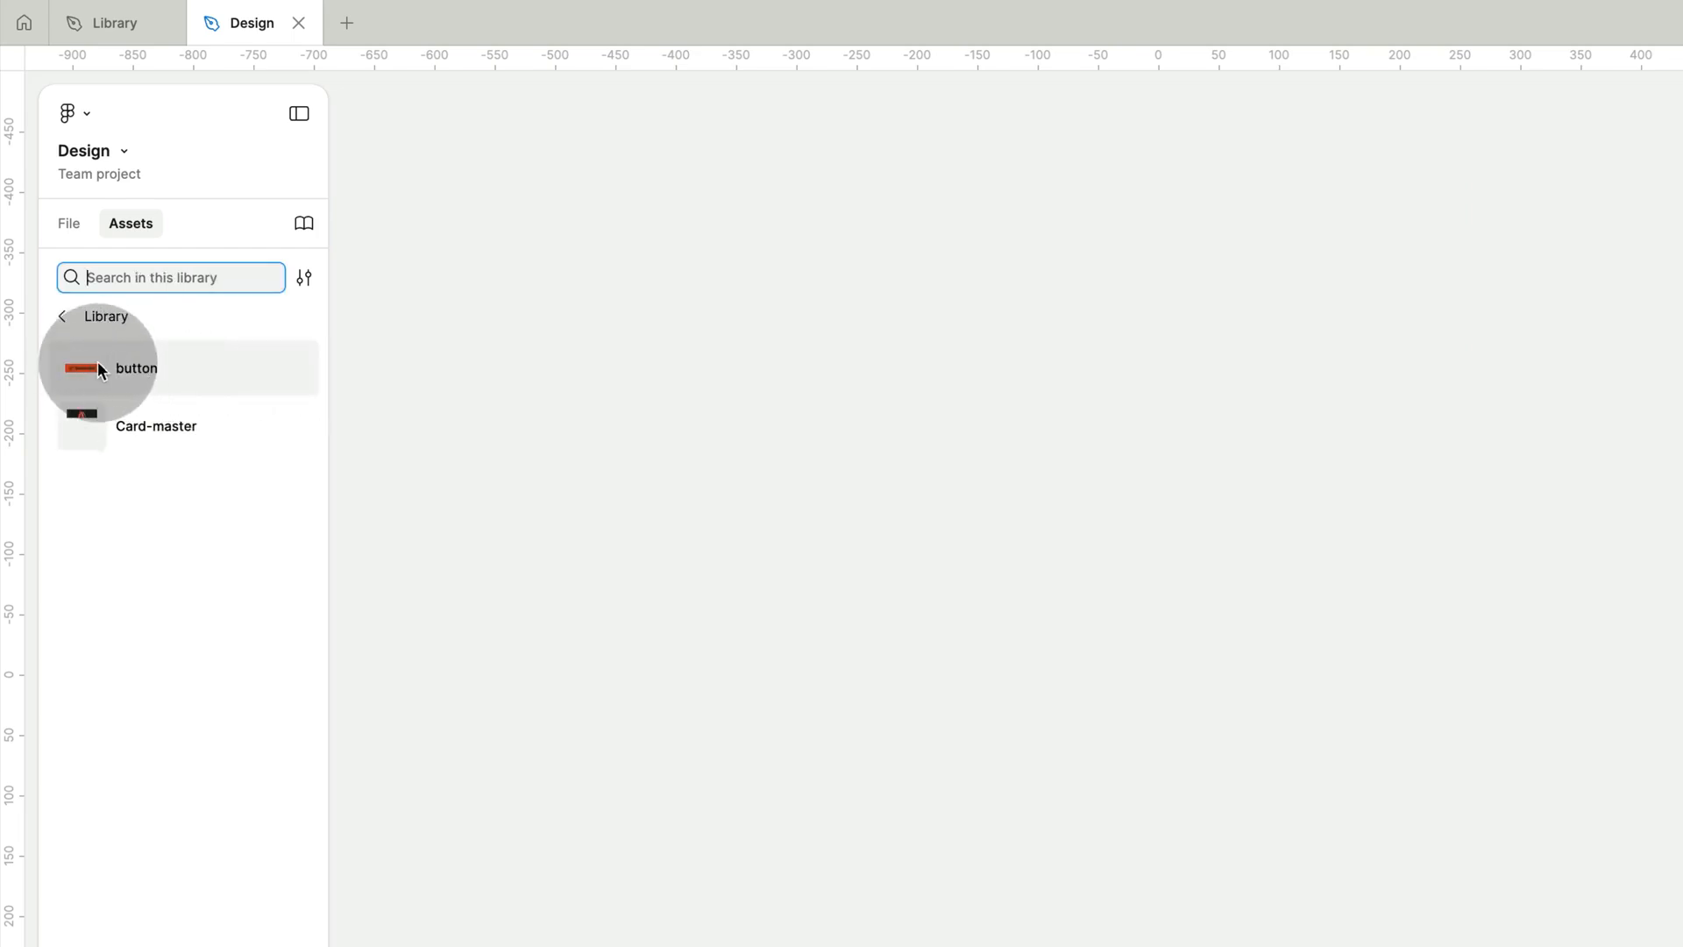
{"action": "left_click", "coordinate": [123, 429]}
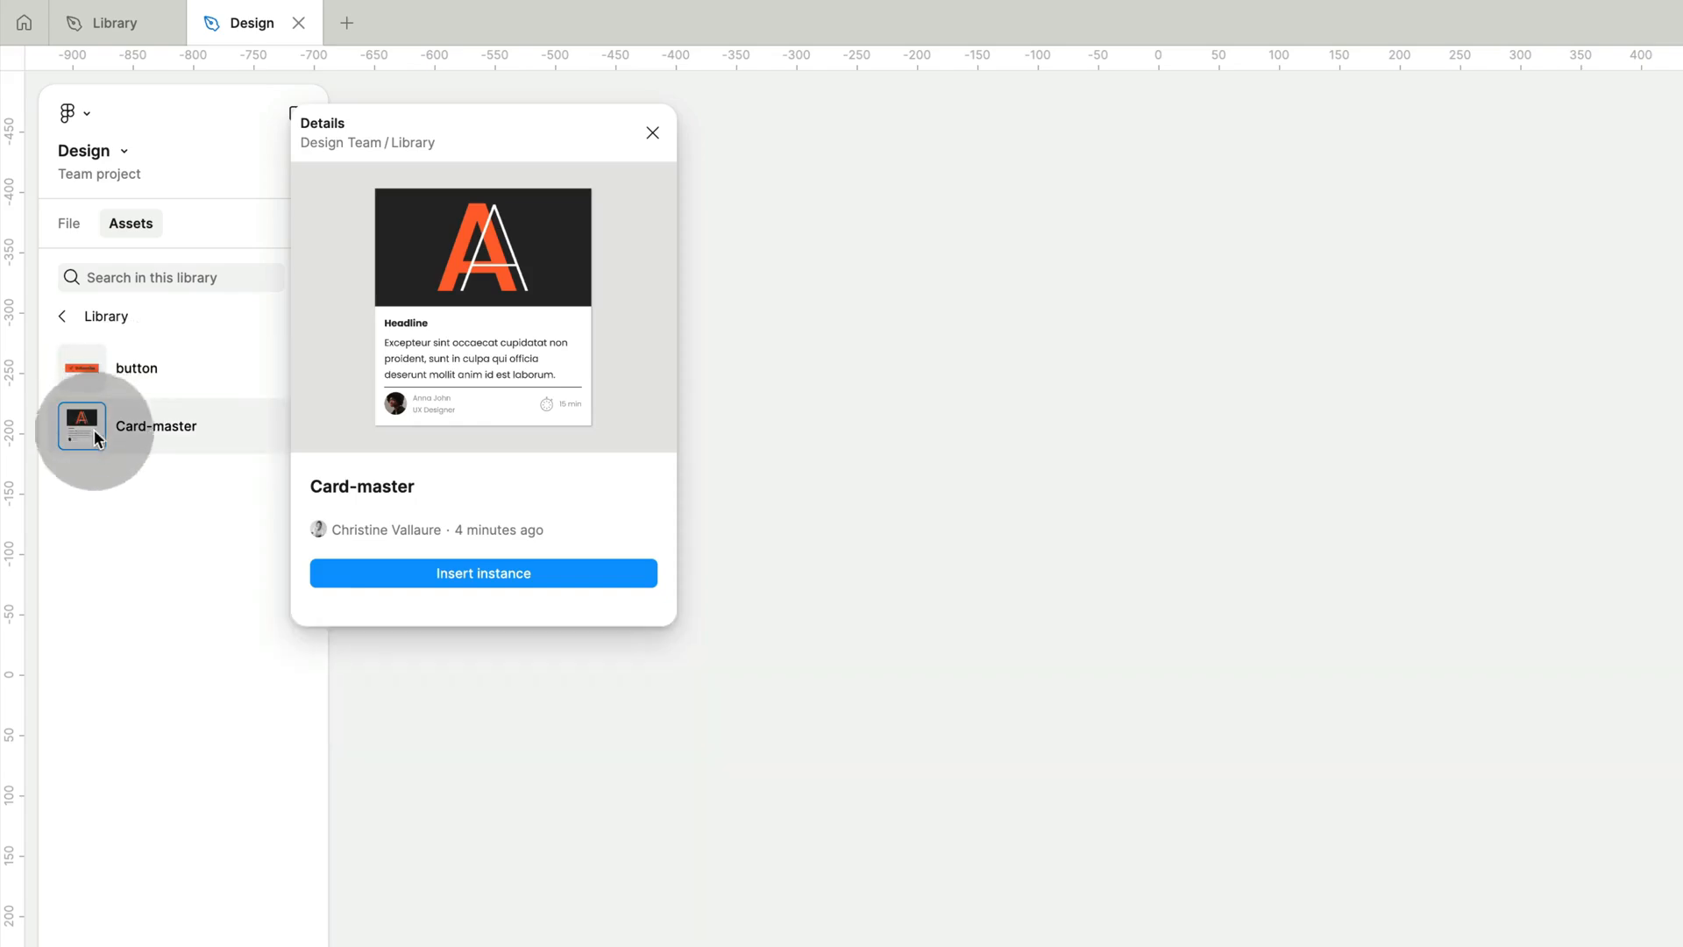
{"action": "left_click_drag", "start_coordinate": [94, 442], "coordinate": [599, 401]}
{"action": "left_click_drag", "start_coordinate": [924, 502], "coordinate": [1022, 544]}
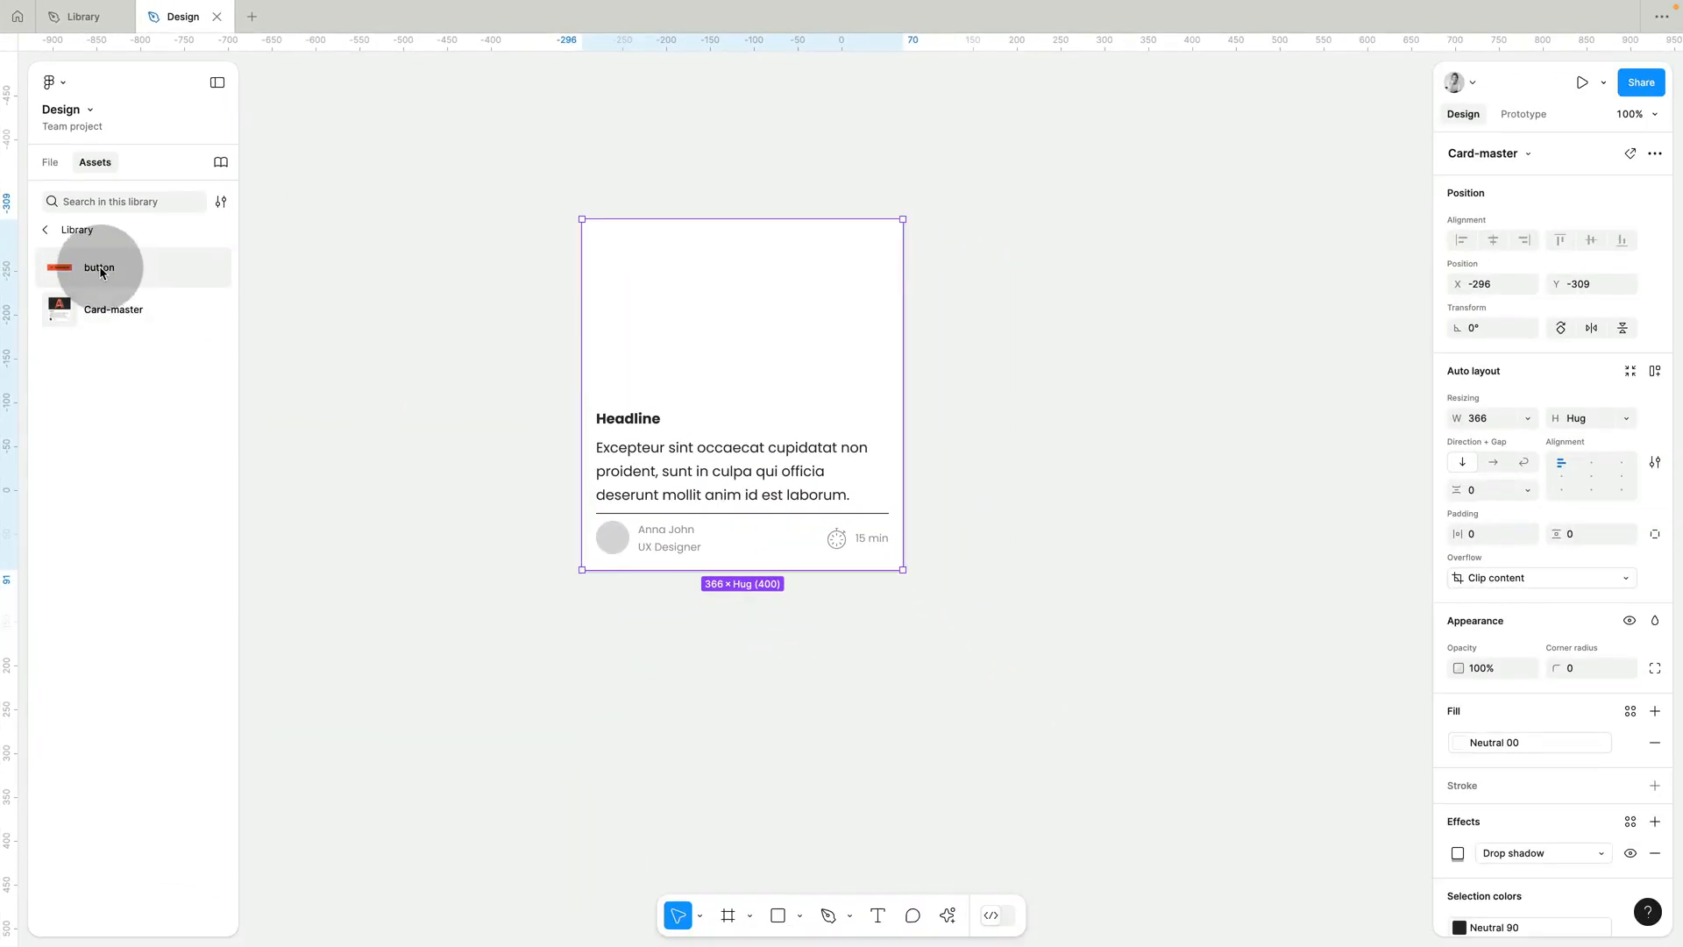
{"action": "left_click_drag", "start_coordinate": [134, 372], "coordinate": [1485, 429]}
{"action": "left_click_drag", "start_coordinate": [1080, 313], "coordinate": [1039, 251]}
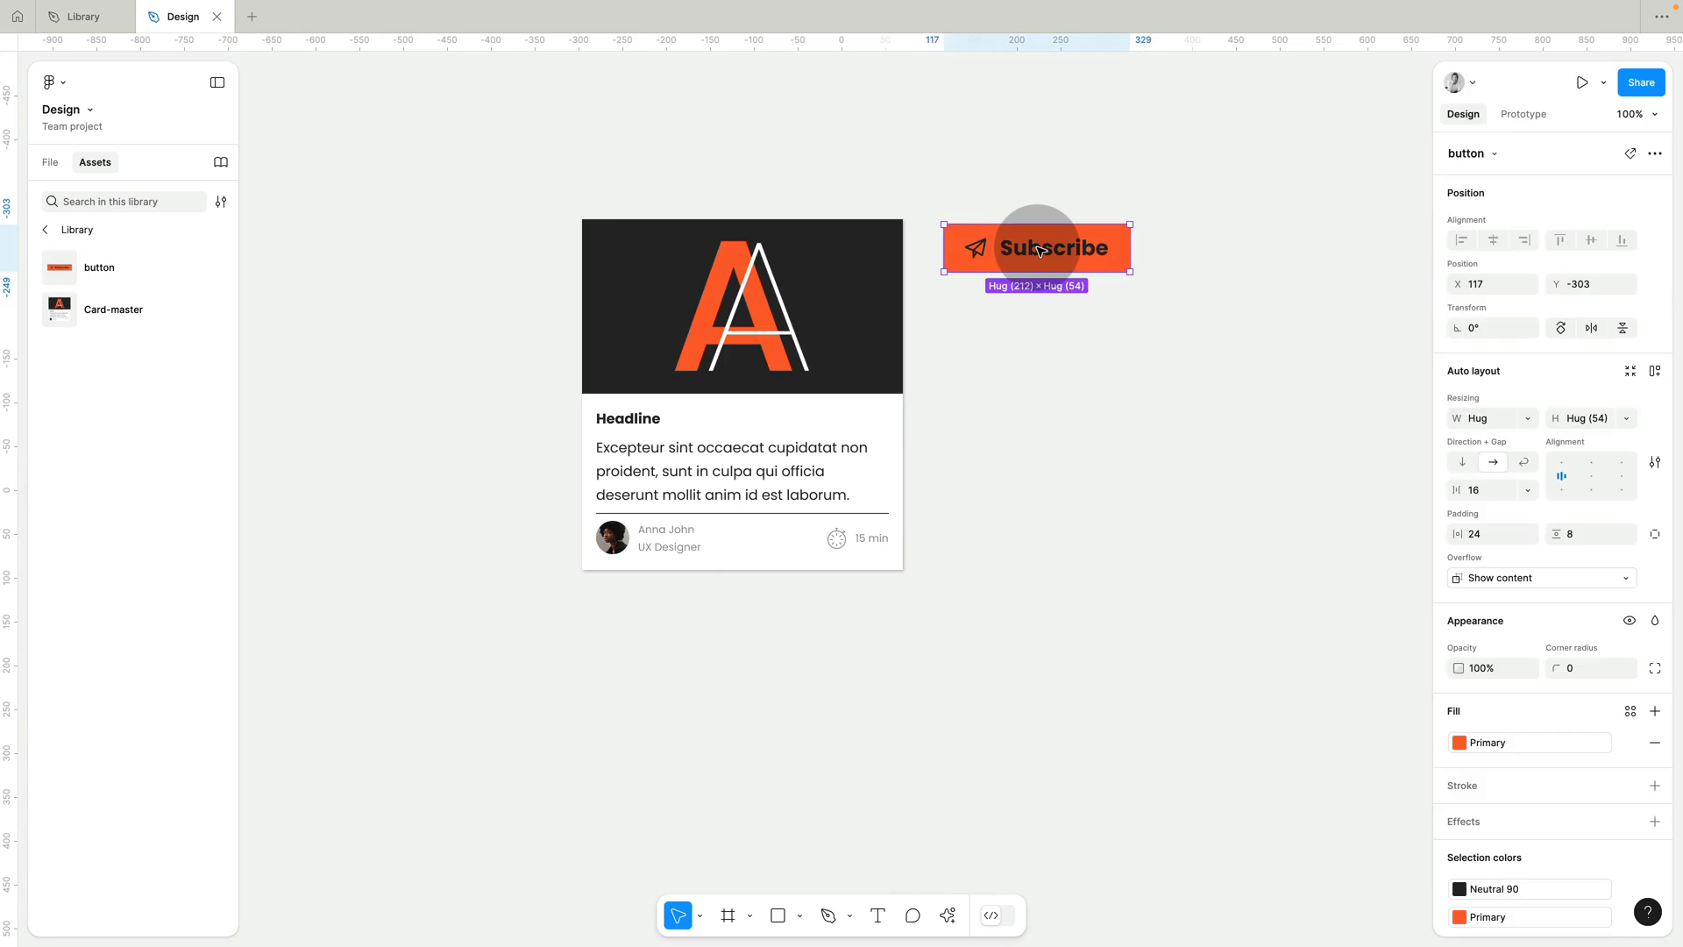
Deselect the button instance and check the Design file's local variables.
{"action": "left_click", "coordinate": [1108, 423]}
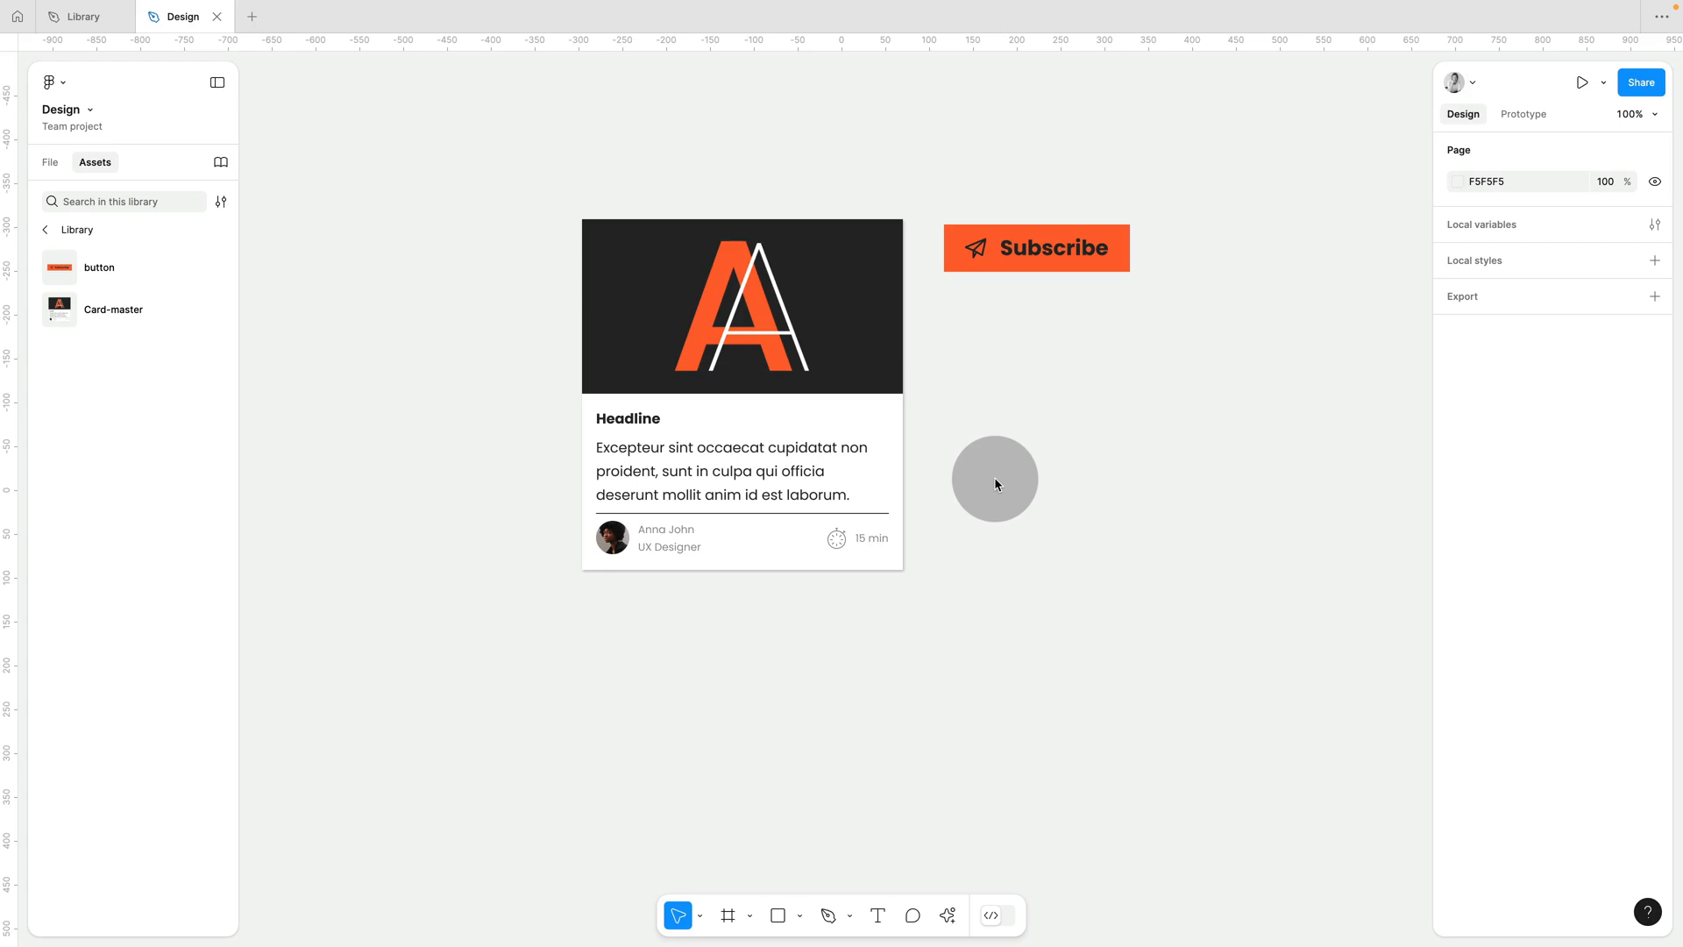
{"action": "left_click", "coordinate": [1655, 225]}
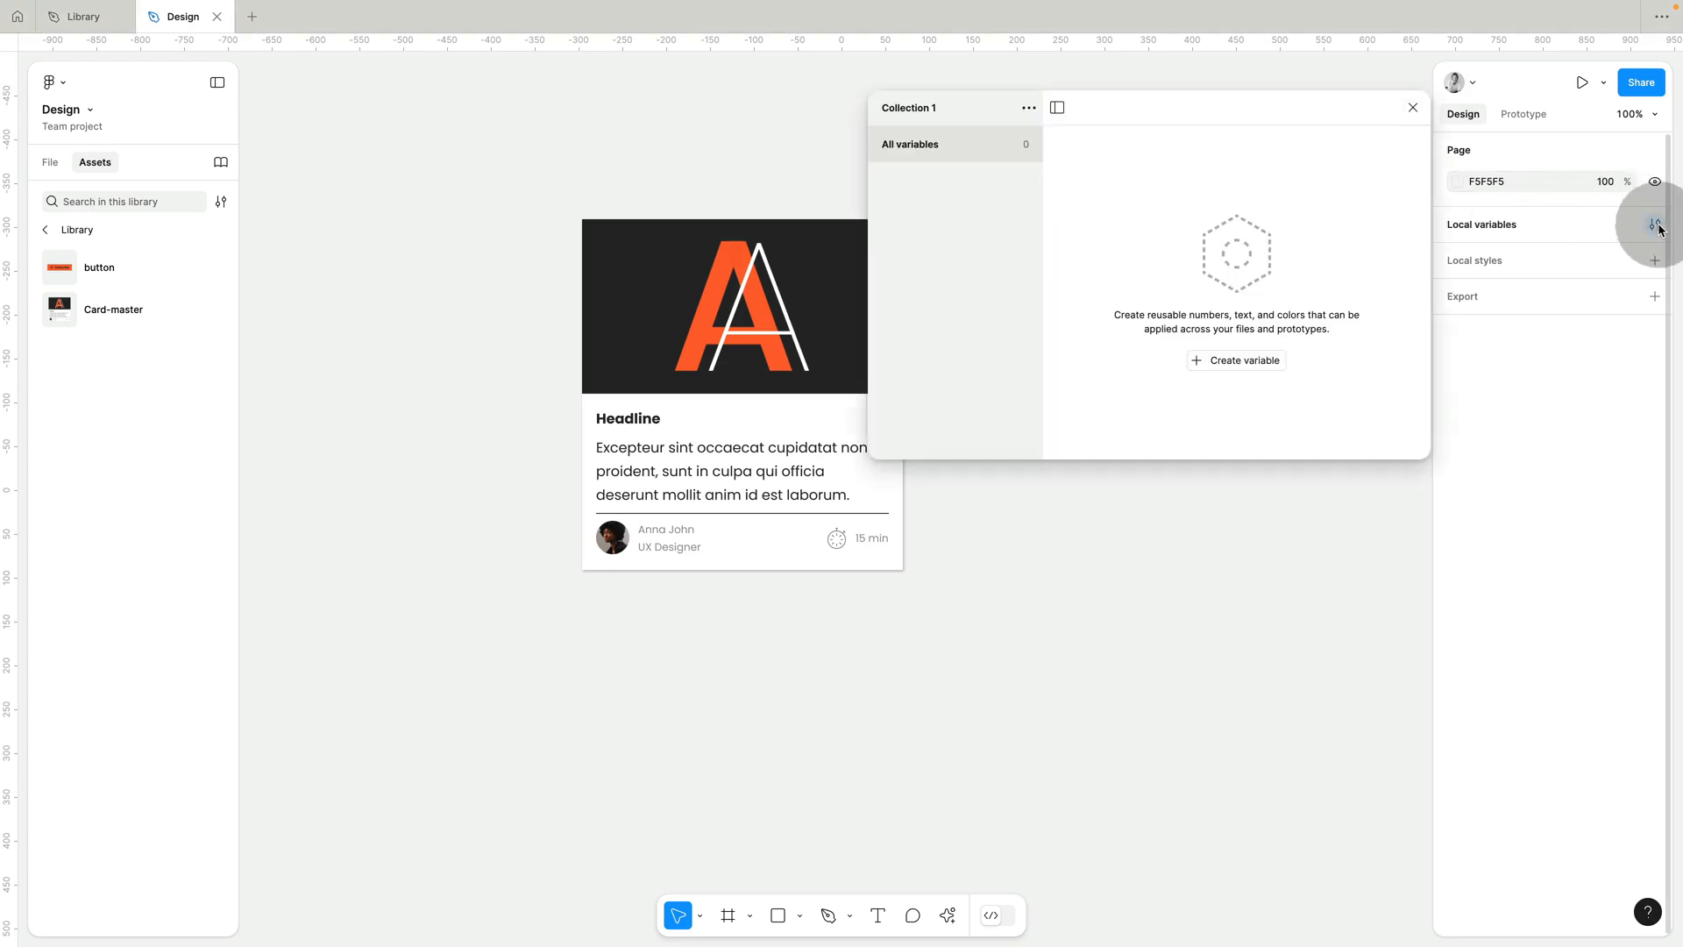
{"action": "left_click", "coordinate": [1412, 108]}
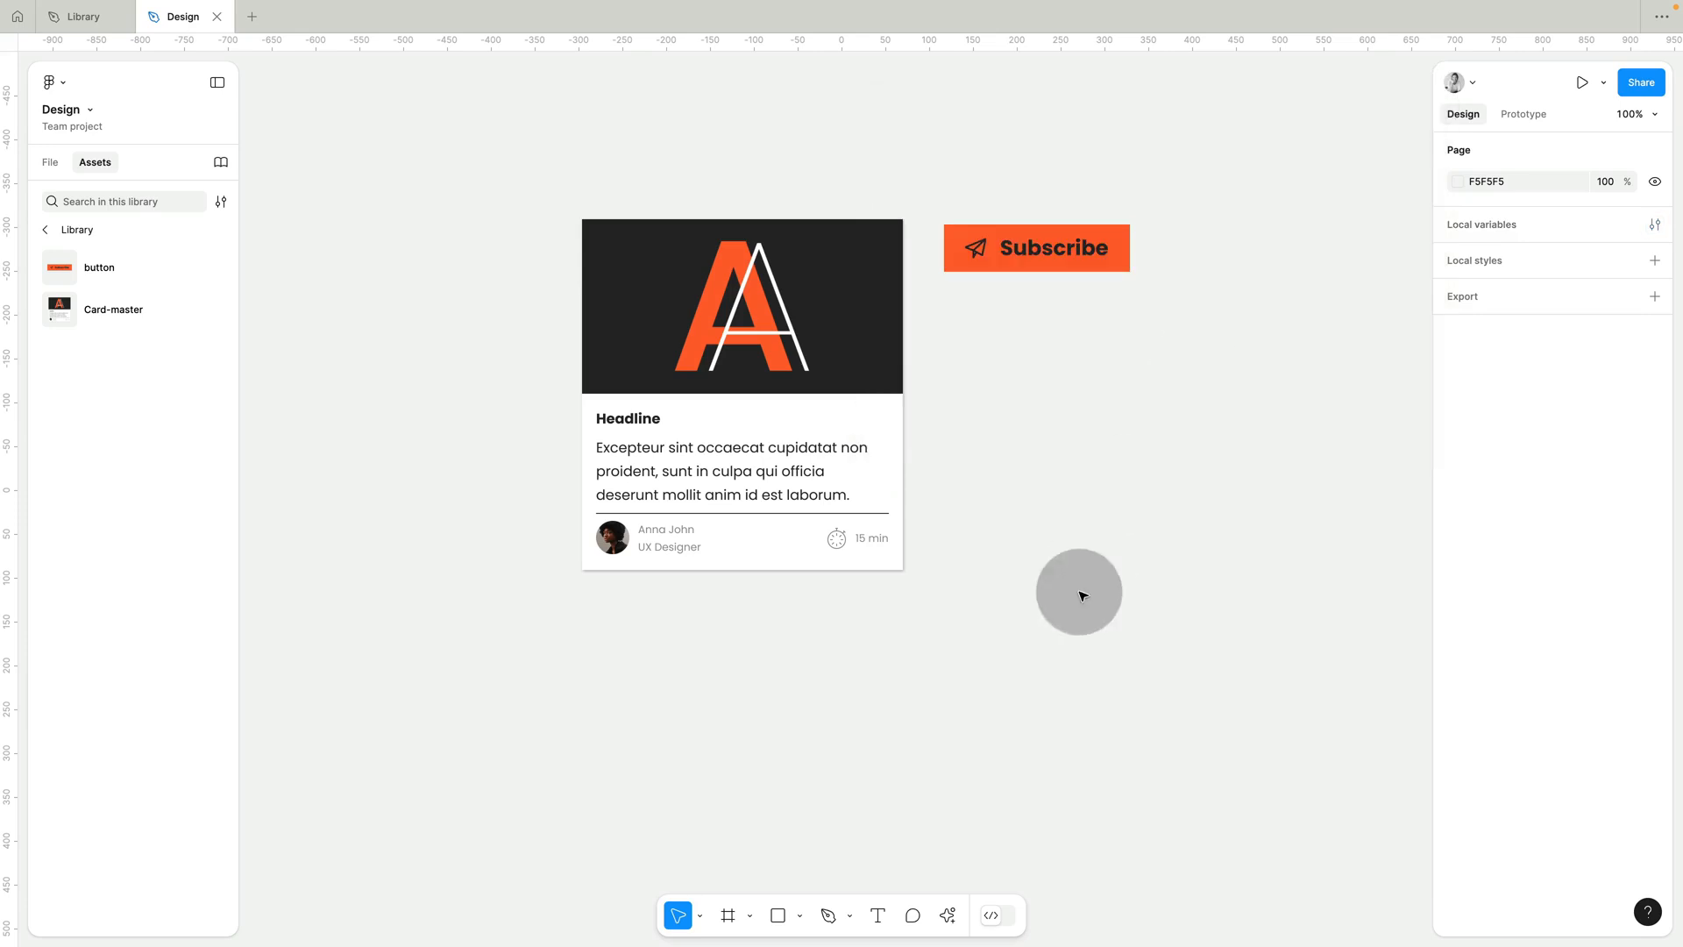
Try the Library's Primary colour as the fill of a temporary frame about 194 × 187 below the button, and delete the frame.
{"action": "key", "text": "f"}
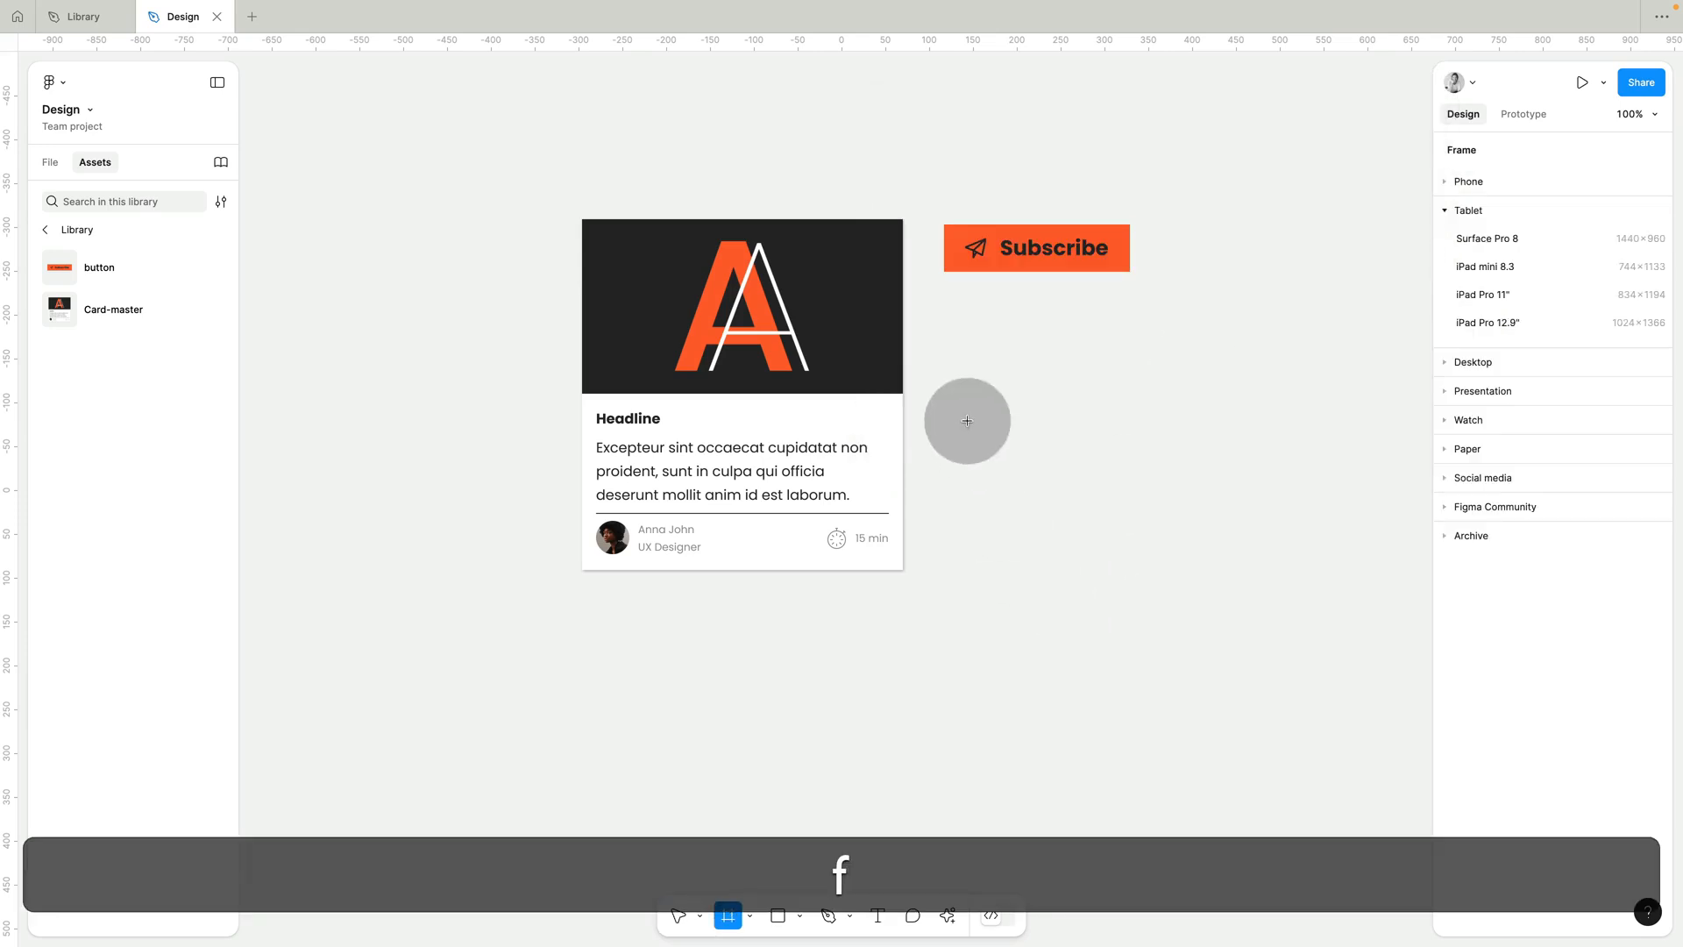
{"action": "left_click_drag", "start_coordinate": [960, 394], "coordinate": [1129, 558]}
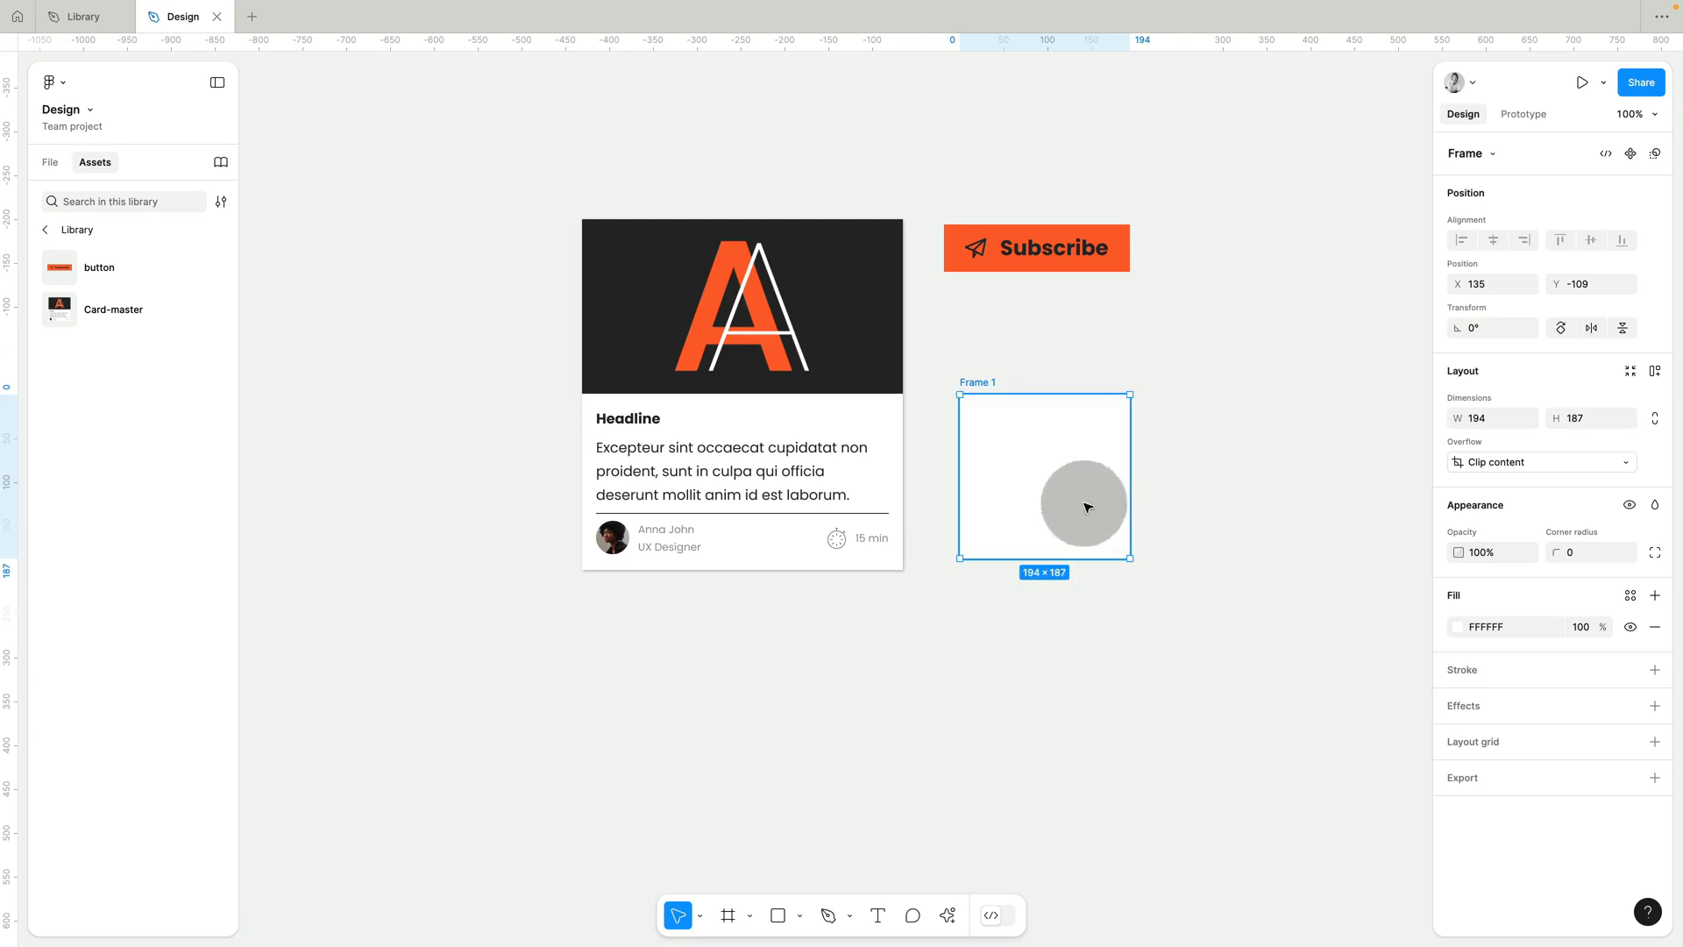
{"action": "left_click", "coordinate": [1631, 597]}
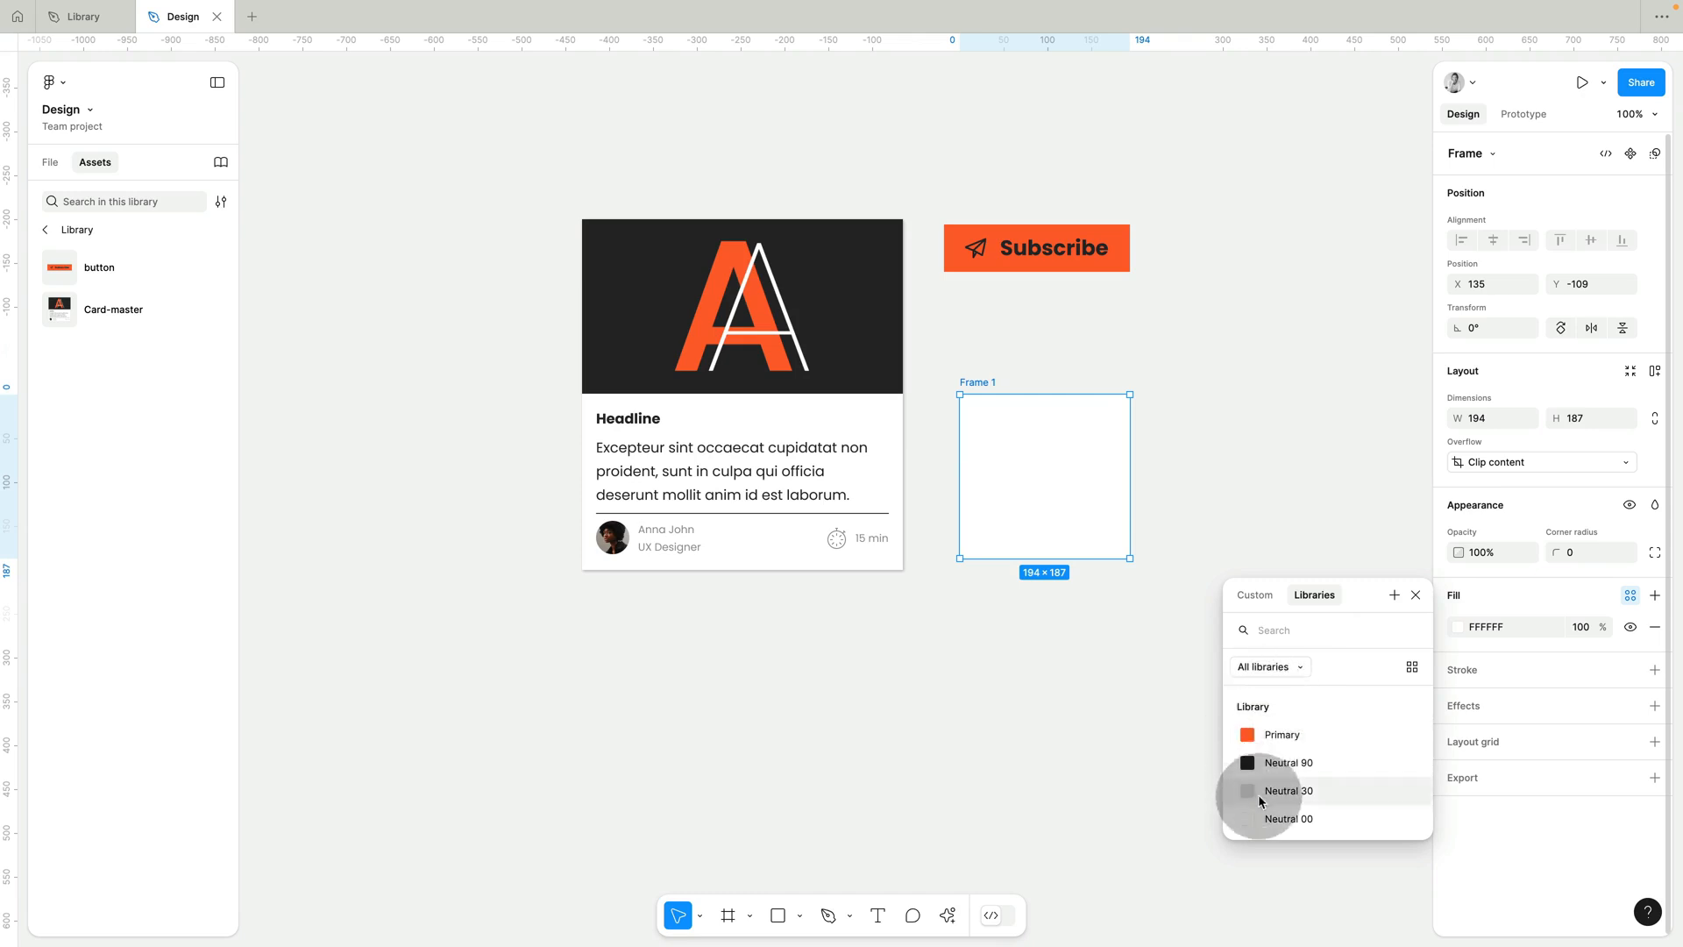
{"action": "left_click", "coordinate": [1278, 736]}
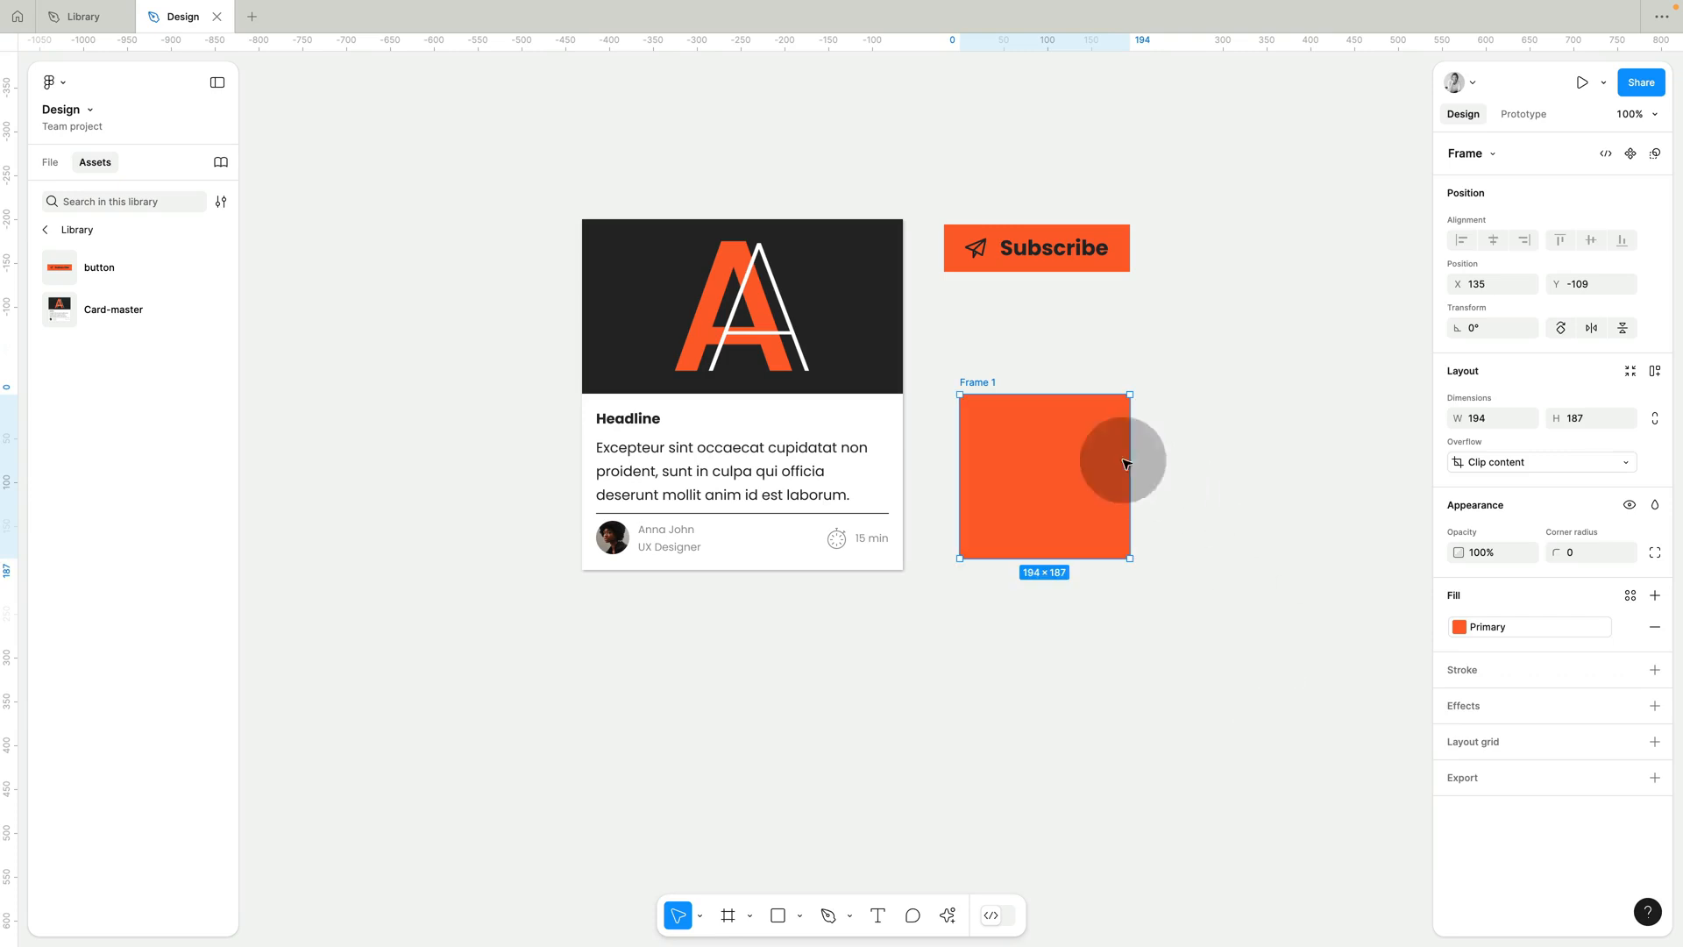
{"action": "key", "text": "Delete"}
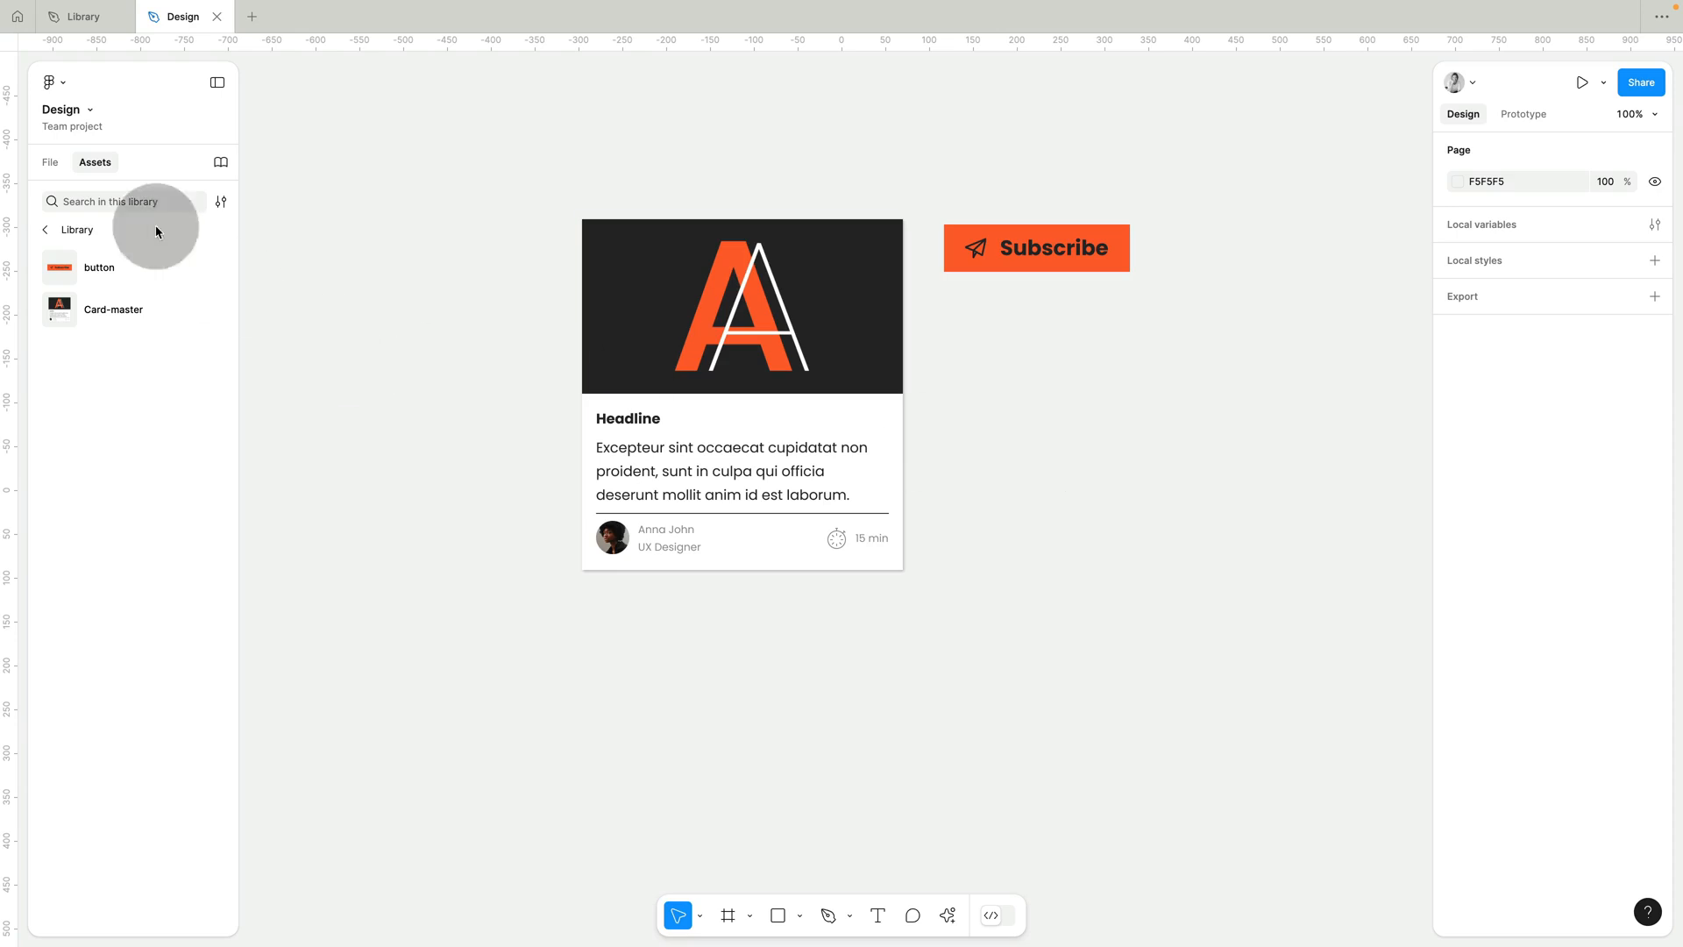
Go back to the overview of all libraries and view the libraries available in the current file.
{"action": "left_click", "coordinate": [45, 229]}
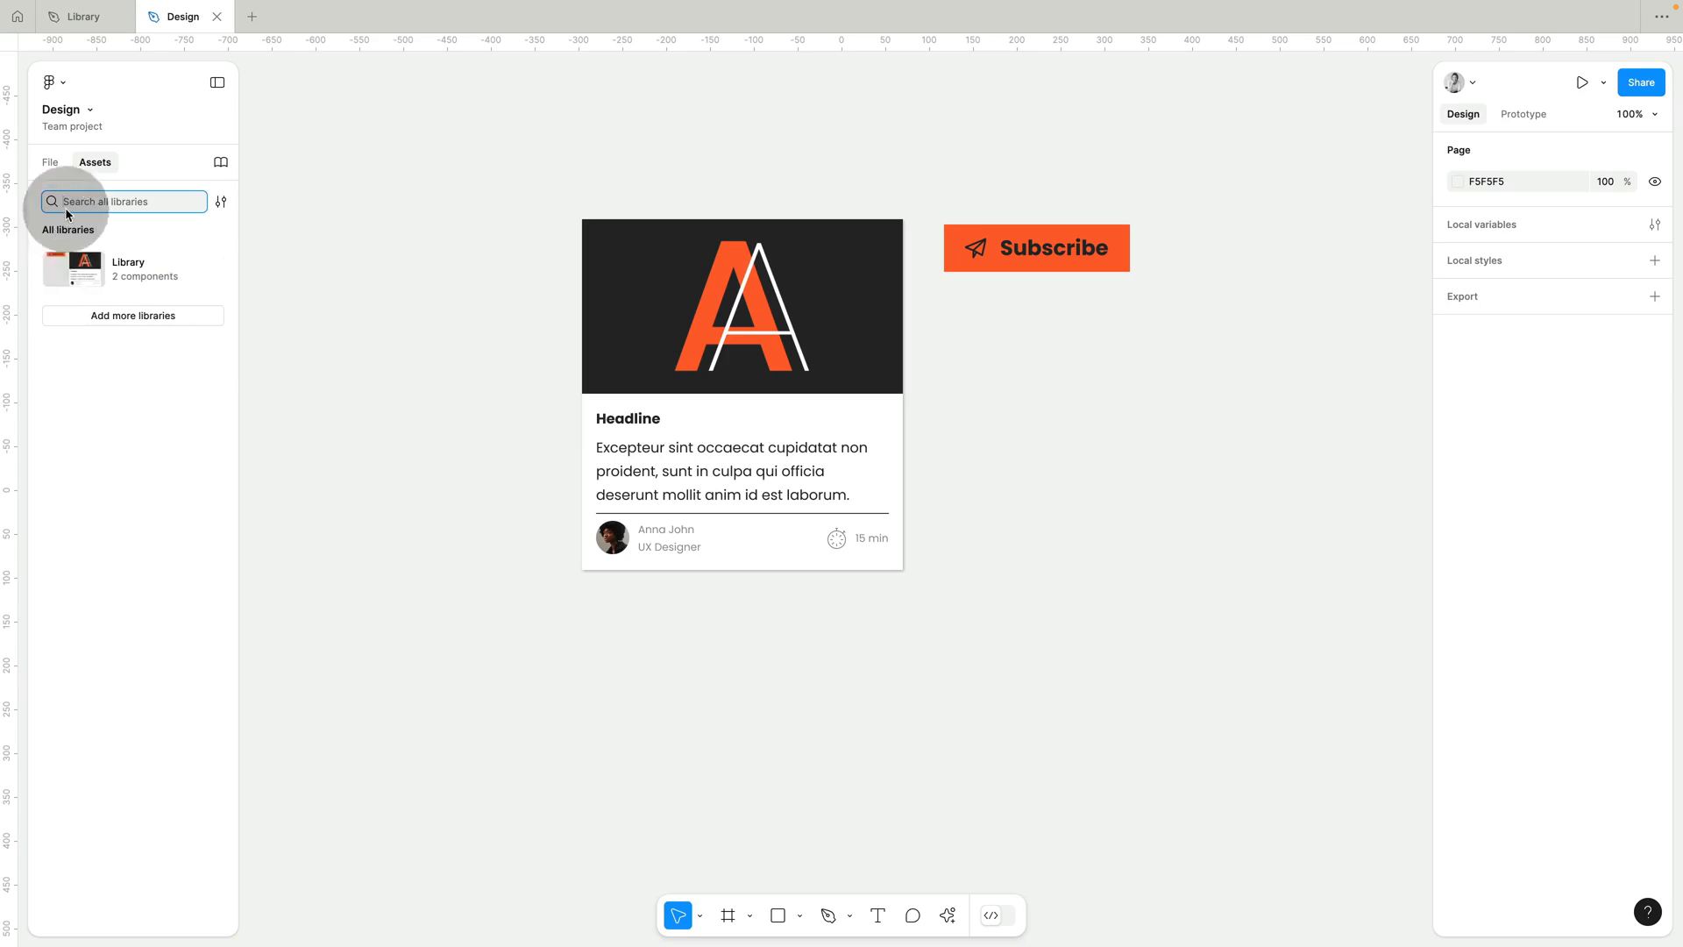
{"action": "left_click", "coordinate": [134, 318]}
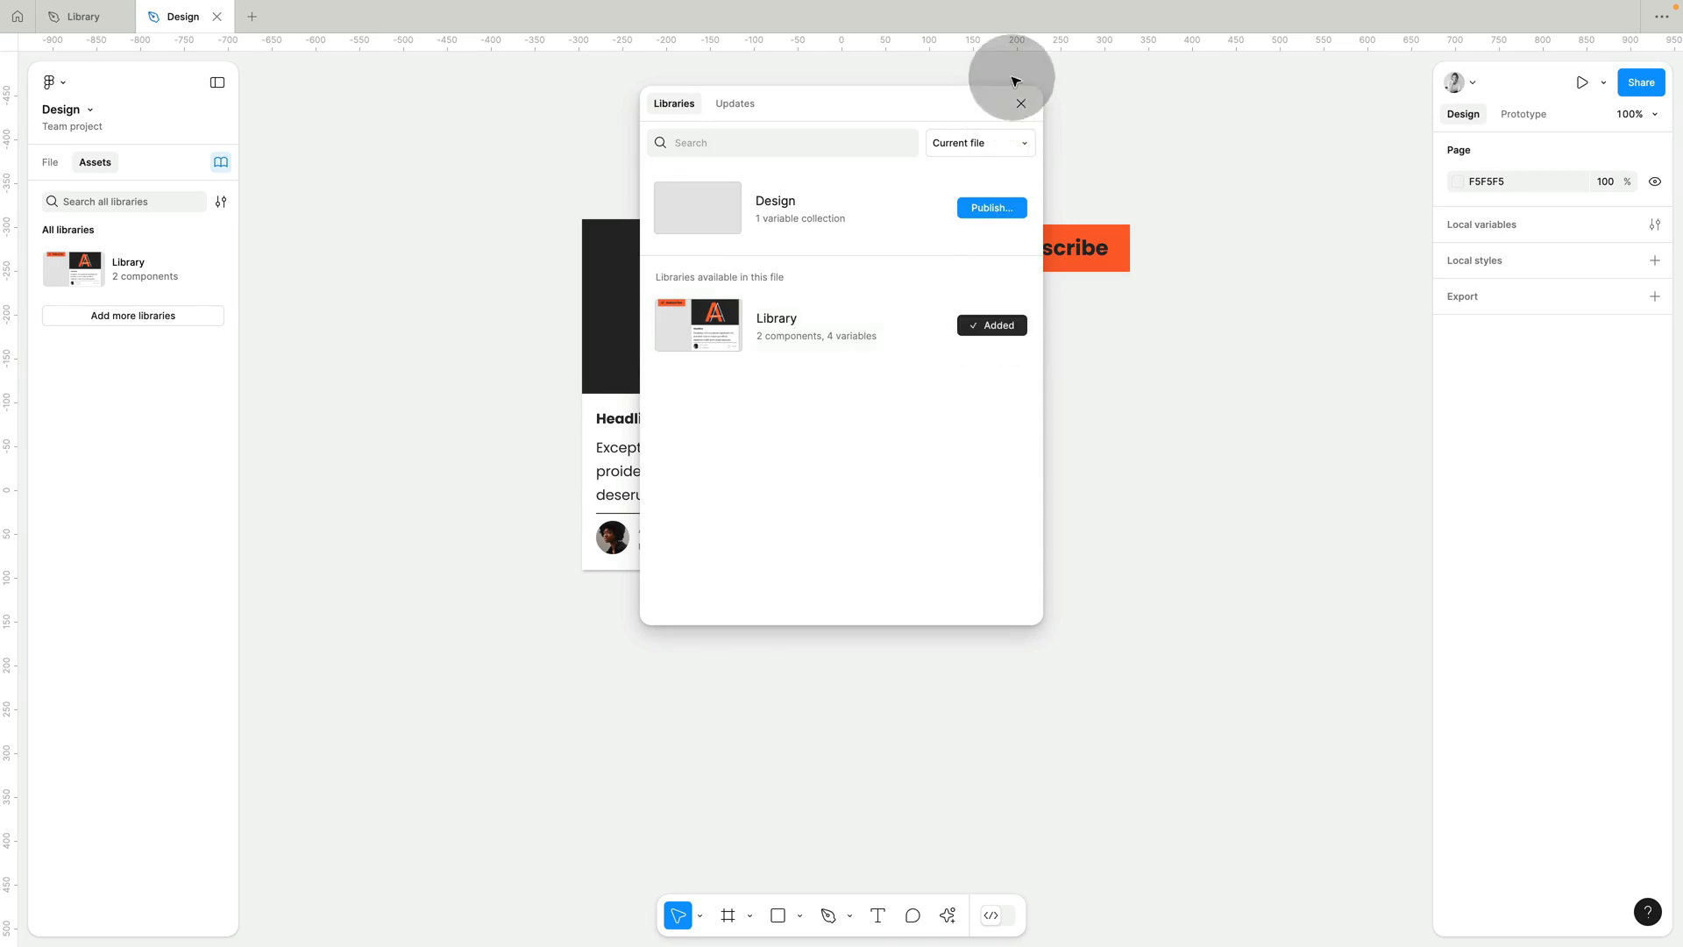
Close the libraries overview, select the Card-master instance and go to its main component in the Library file.
{"action": "left_click", "coordinate": [1021, 104]}
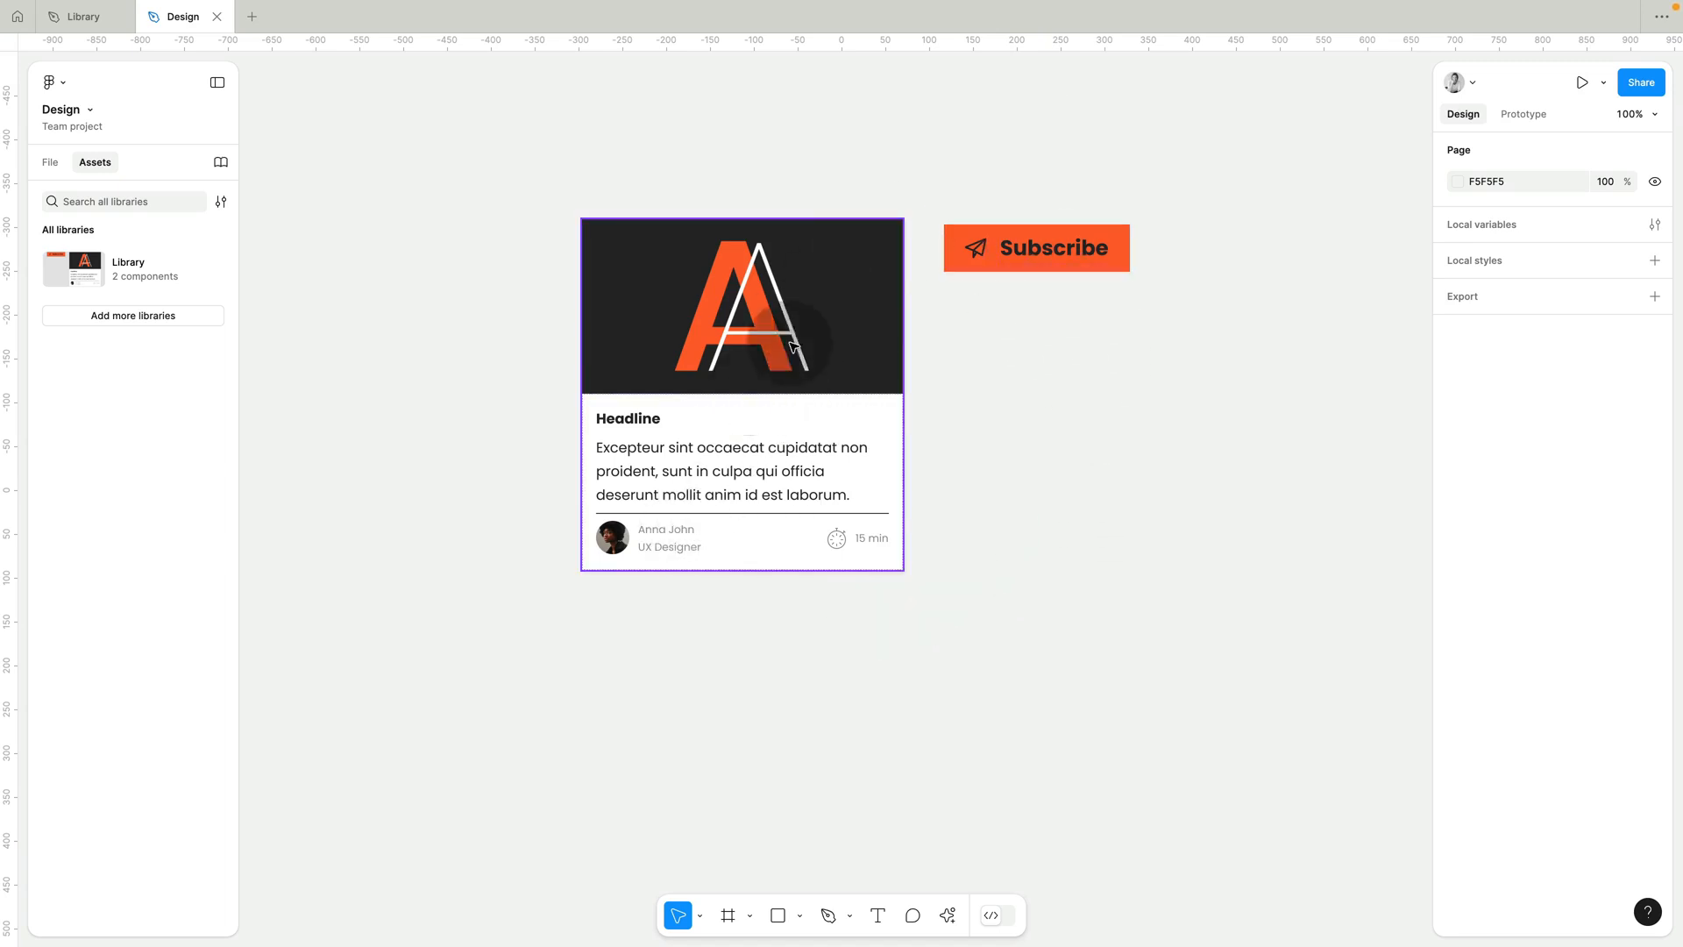
{"action": "scroll", "coordinate": [1048, 282], "scroll_direction": "right", "scroll_amount": 2}
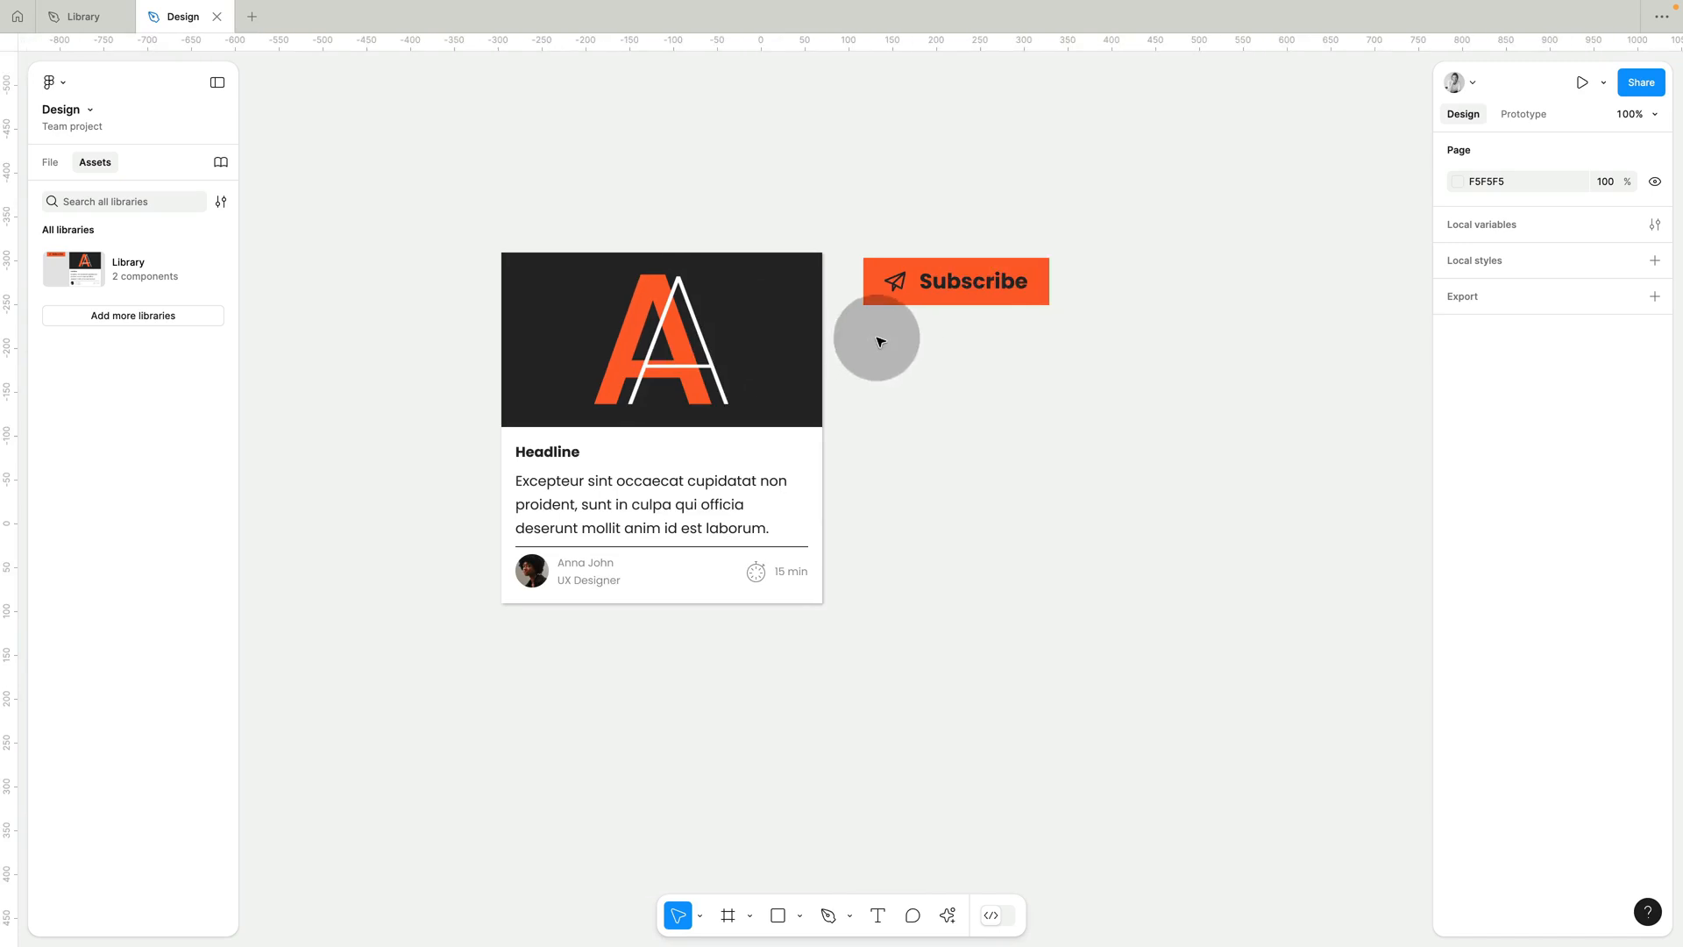
{"action": "scroll", "coordinate": [880, 341], "scroll_direction": "left", "scroll_amount": 3}
{"action": "left_click", "coordinate": [825, 339]}
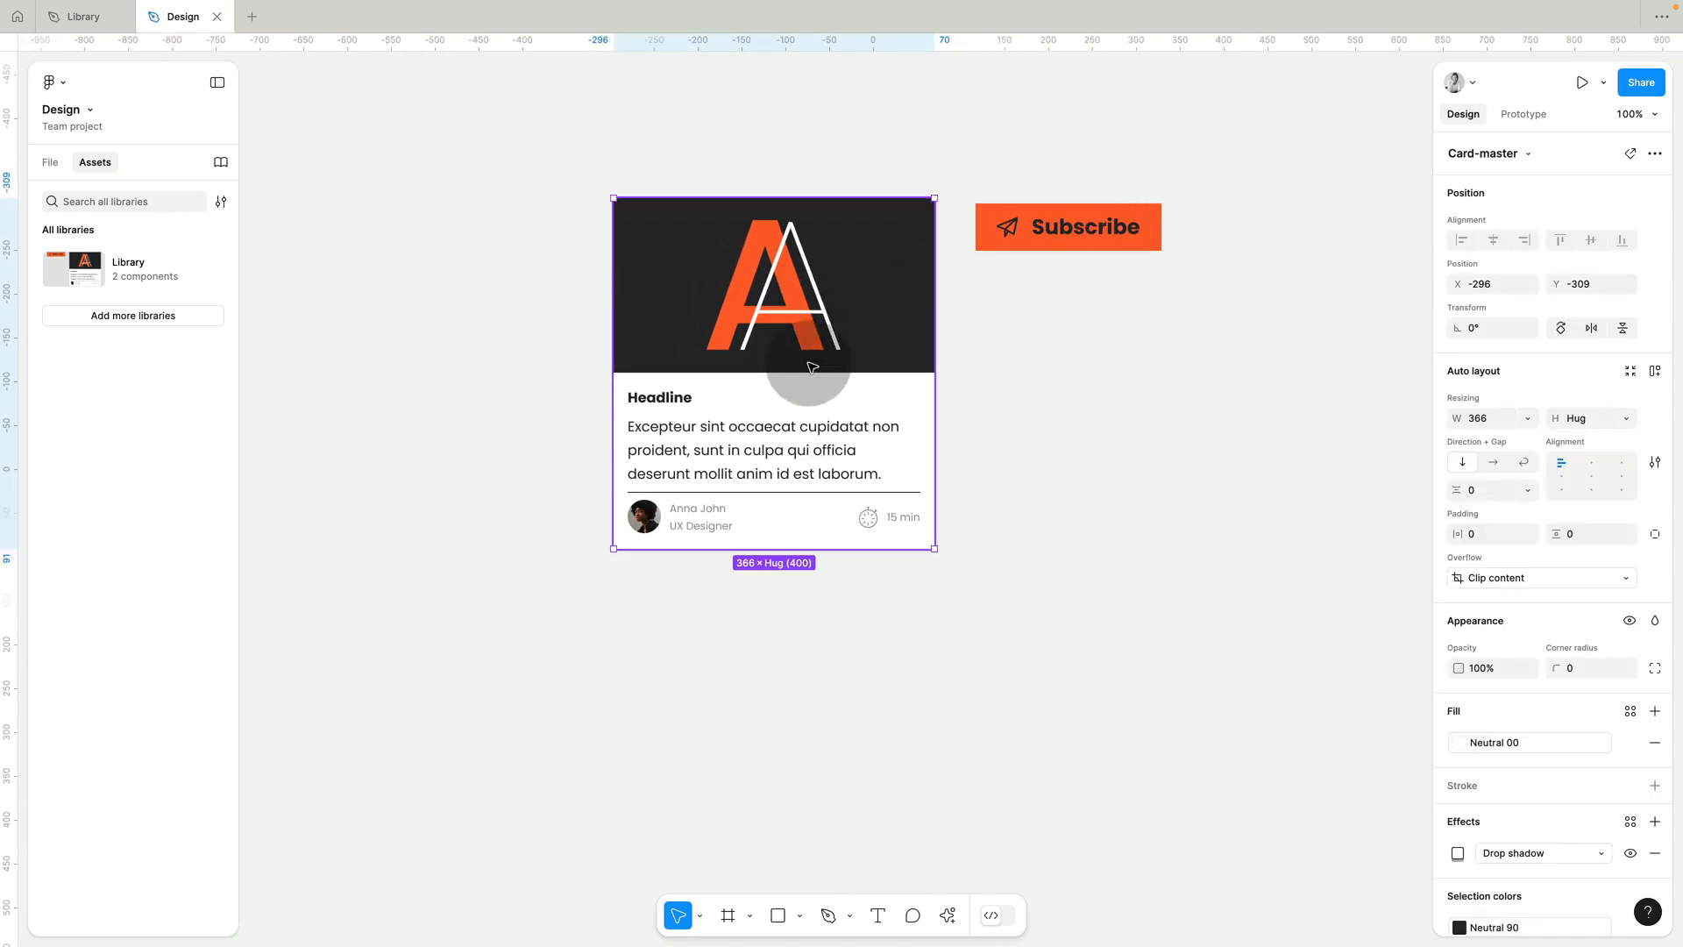
{"action": "left_click", "coordinate": [1630, 155]}
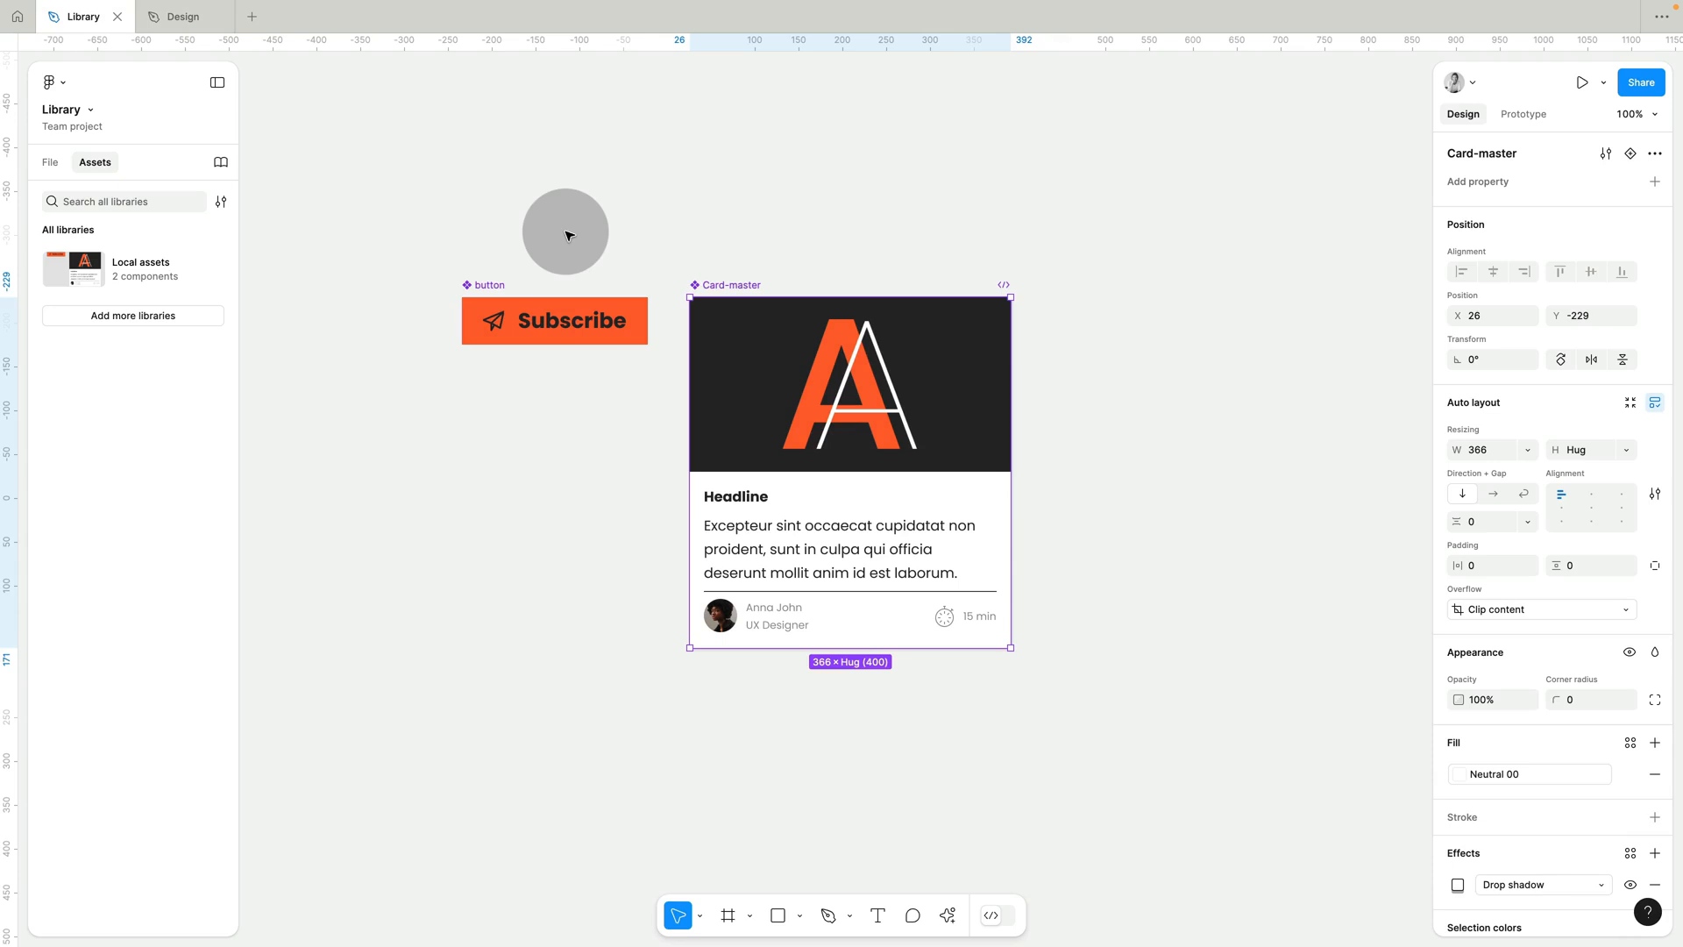
Increase the corner radius of the Card-master main component until its corners are clearly rounded.
{"action": "left_click", "coordinate": [839, 225]}
{"action": "left_click", "coordinate": [751, 285]}
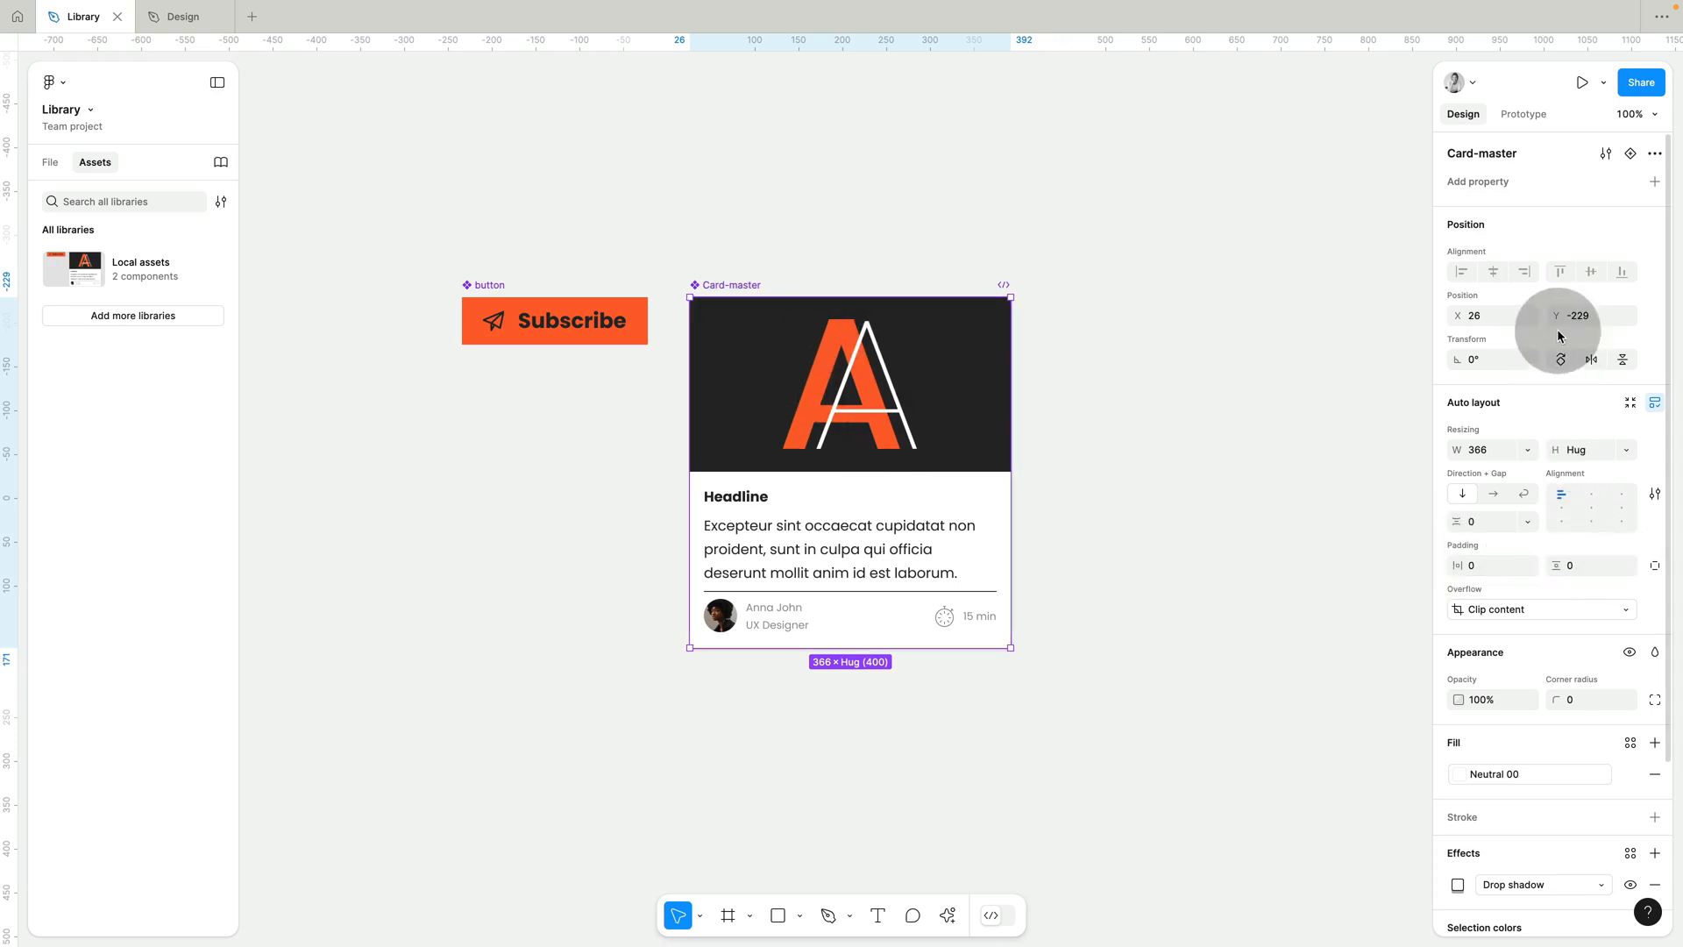
{"action": "left_click", "coordinate": [1597, 701]}
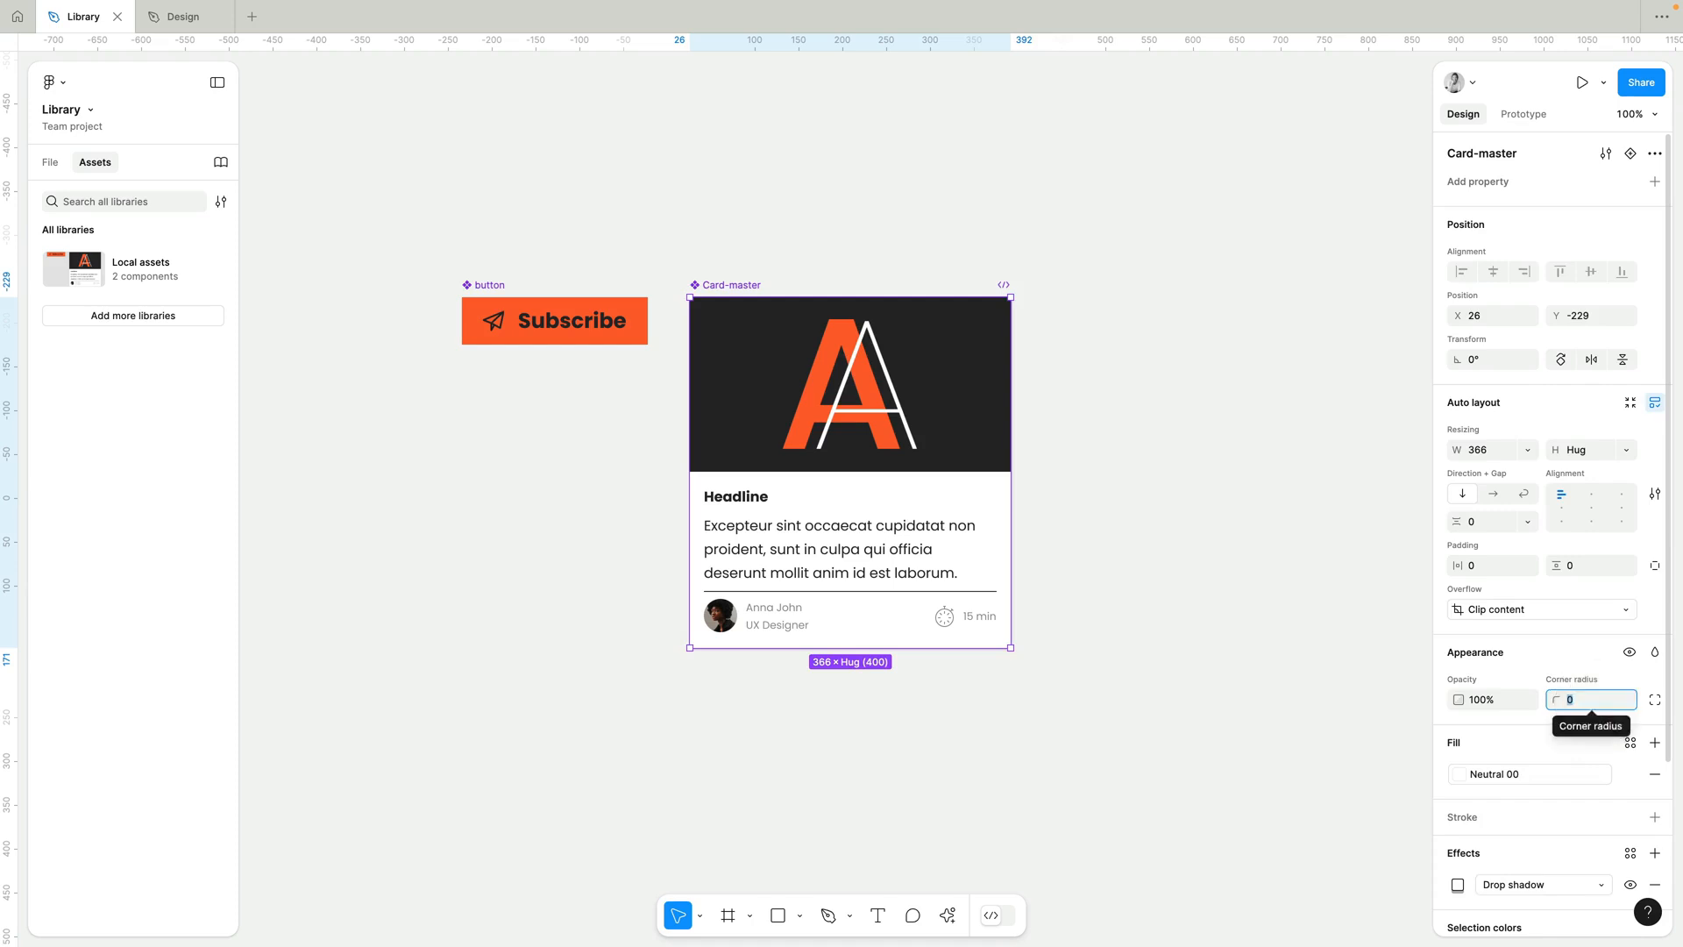
{"action": "key", "text": "Up"}
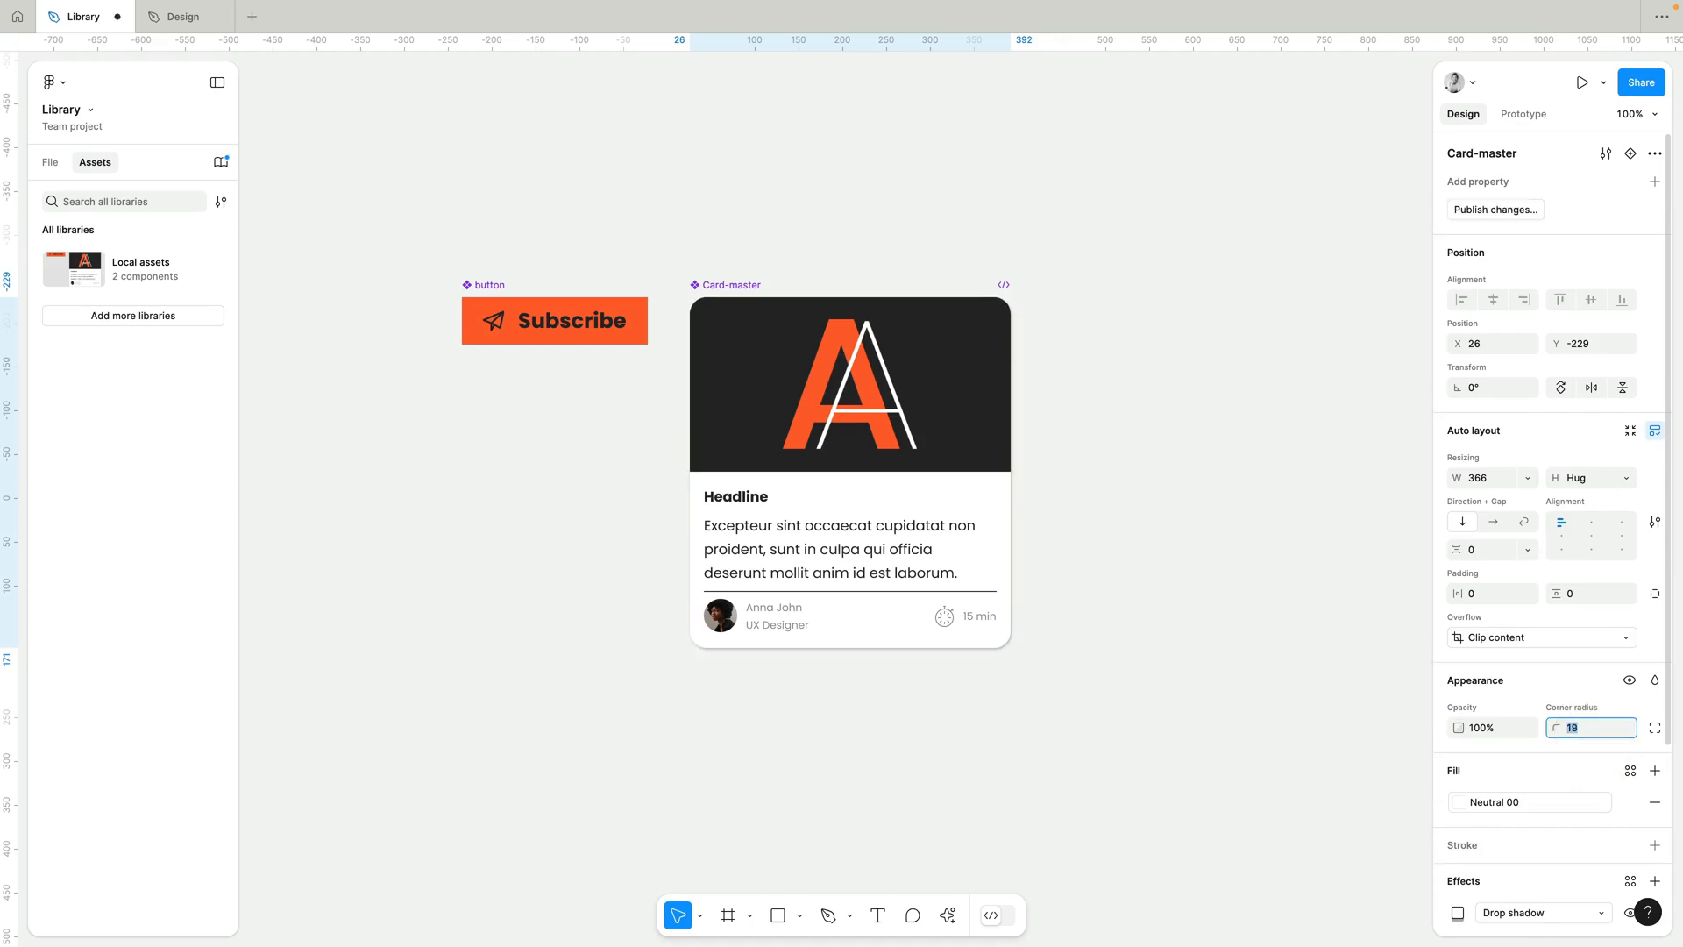
{"action": "key", "text": "Up"}
{"action": "key", "text": "Up"}
{"action": "key", "text": "Up"}
{"action": "key", "text": "Up"}
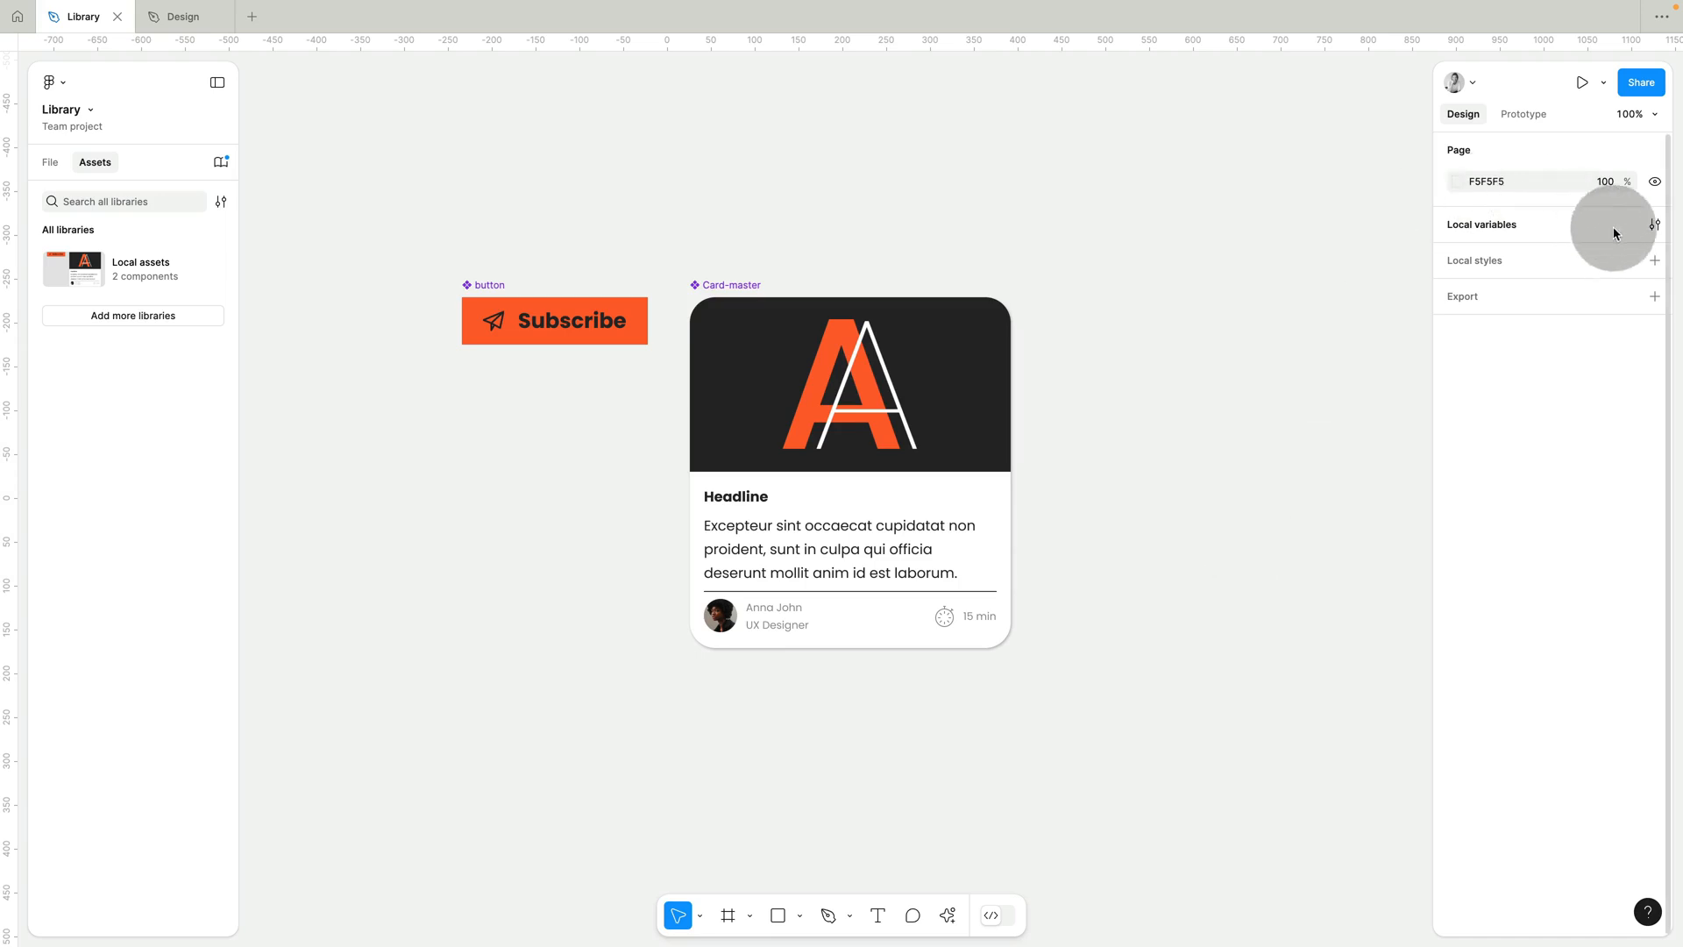
Change the Primary colour variable to the bright green 2FFF2F and close the local variables.
{"action": "left_click", "coordinate": [1655, 224]}
{"action": "left_click", "coordinate": [1240, 179]}
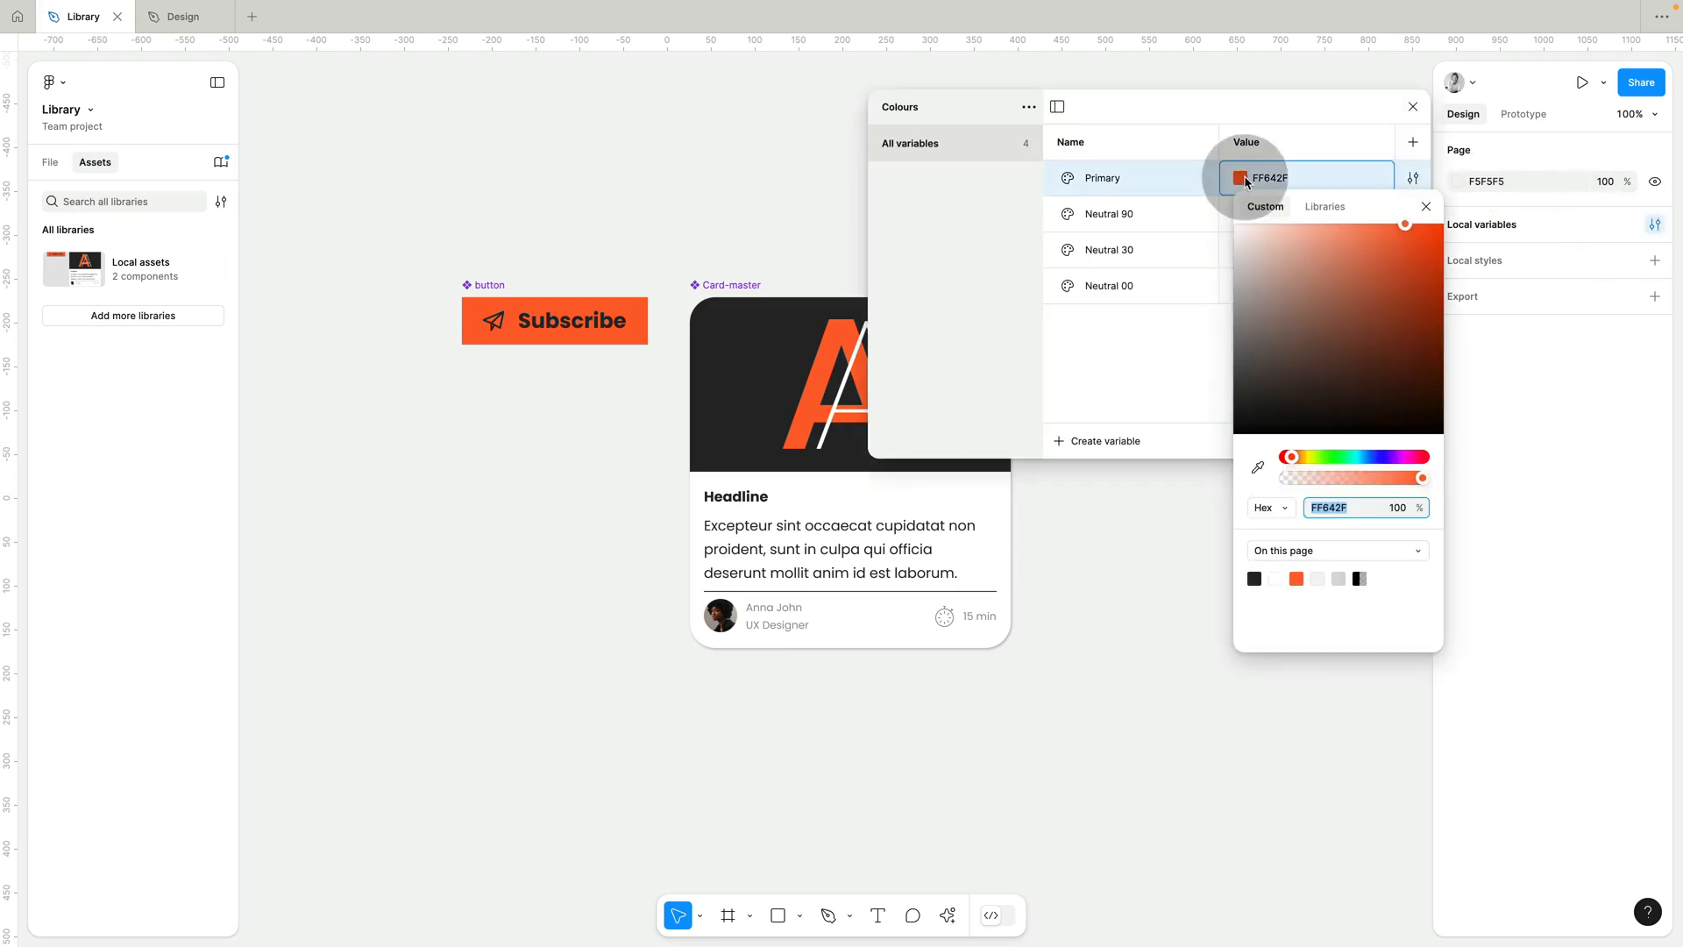
{"action": "left_click_drag", "start_coordinate": [1296, 462], "coordinate": [1332, 456]}
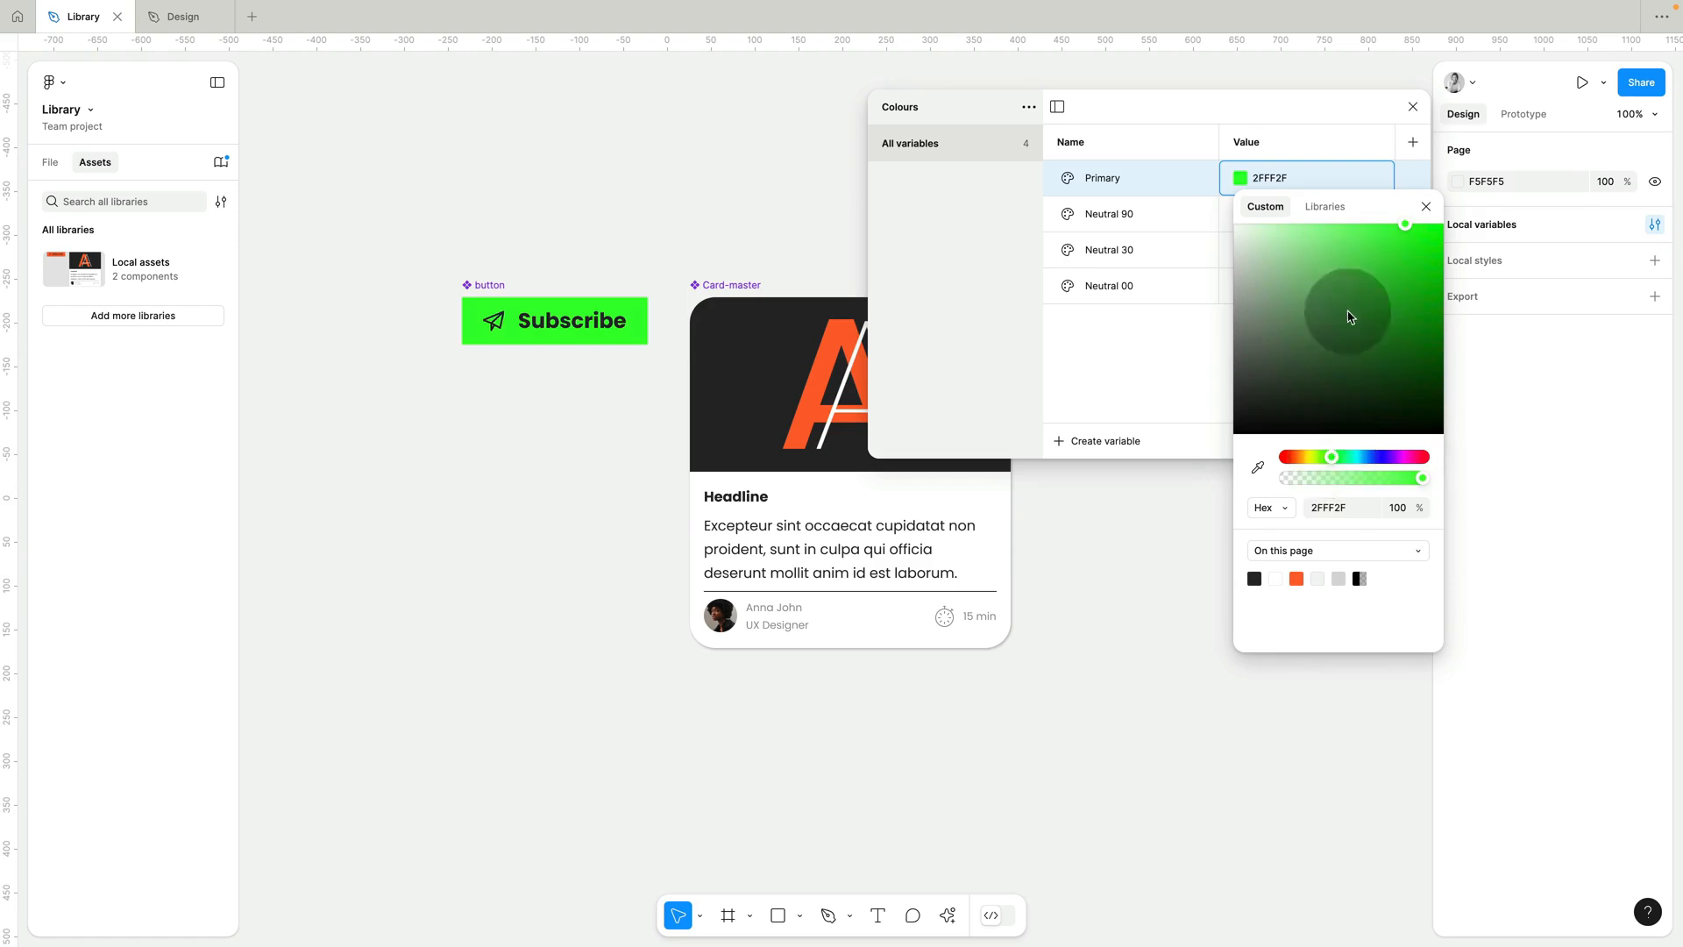
{"action": "left_click", "coordinate": [1427, 204]}
{"action": "left_click", "coordinate": [1413, 106]}
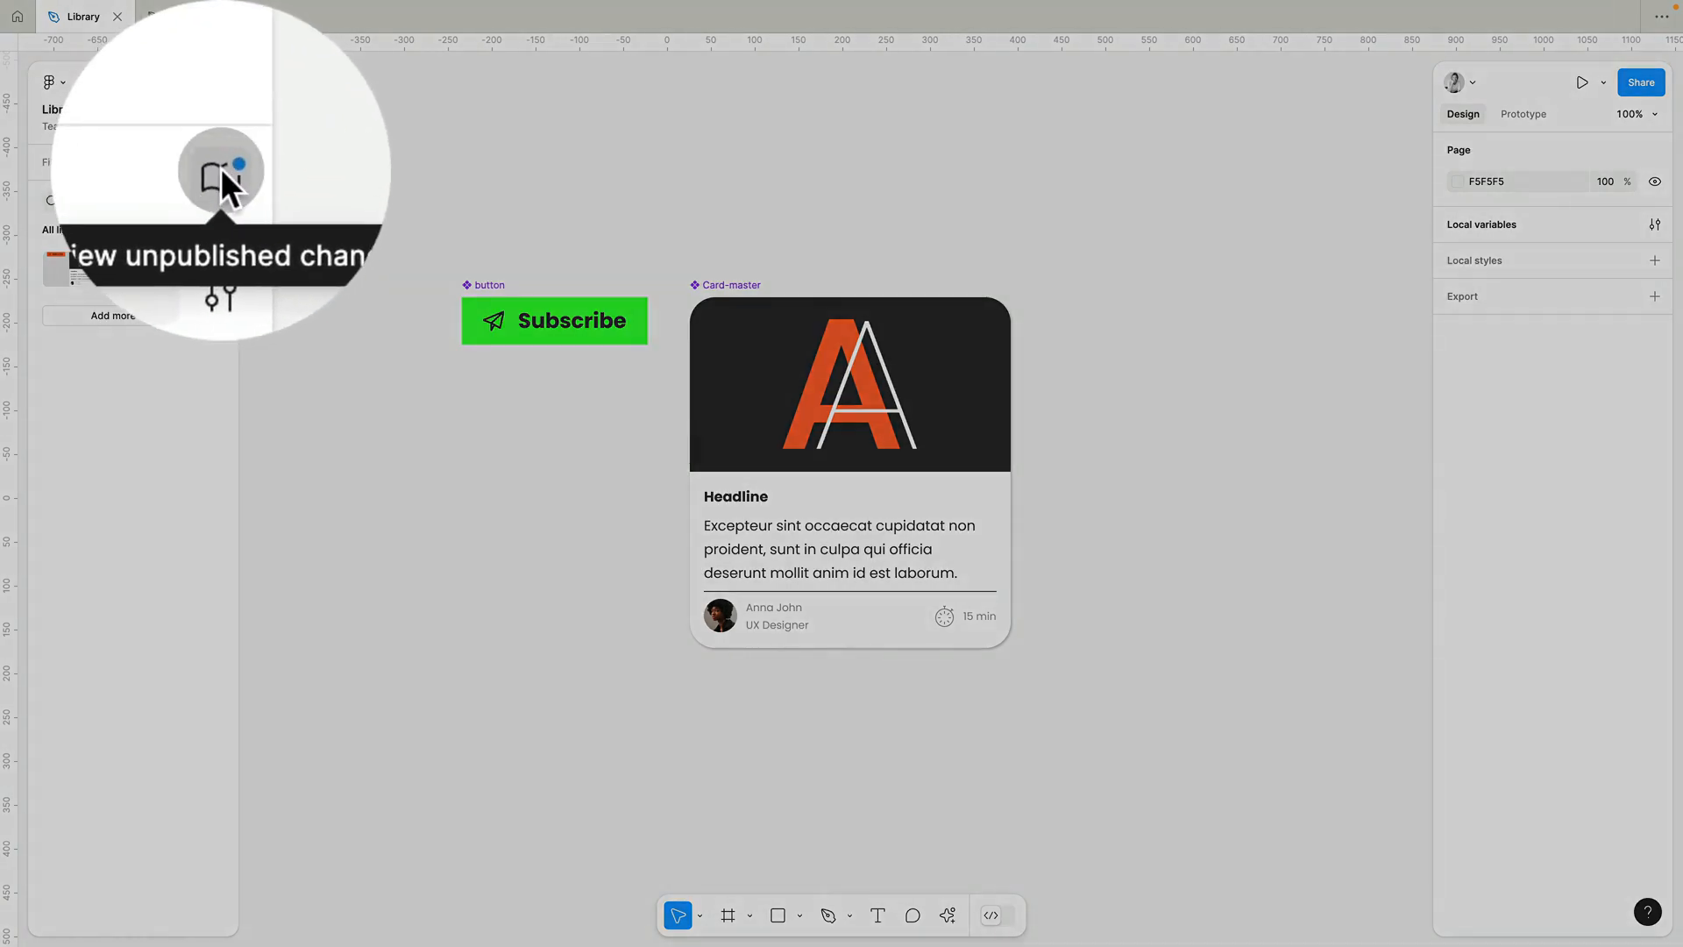
Publish the Library file's changed component and colour variable, and return to the Design file.
{"action": "left_click", "coordinate": [223, 161]}
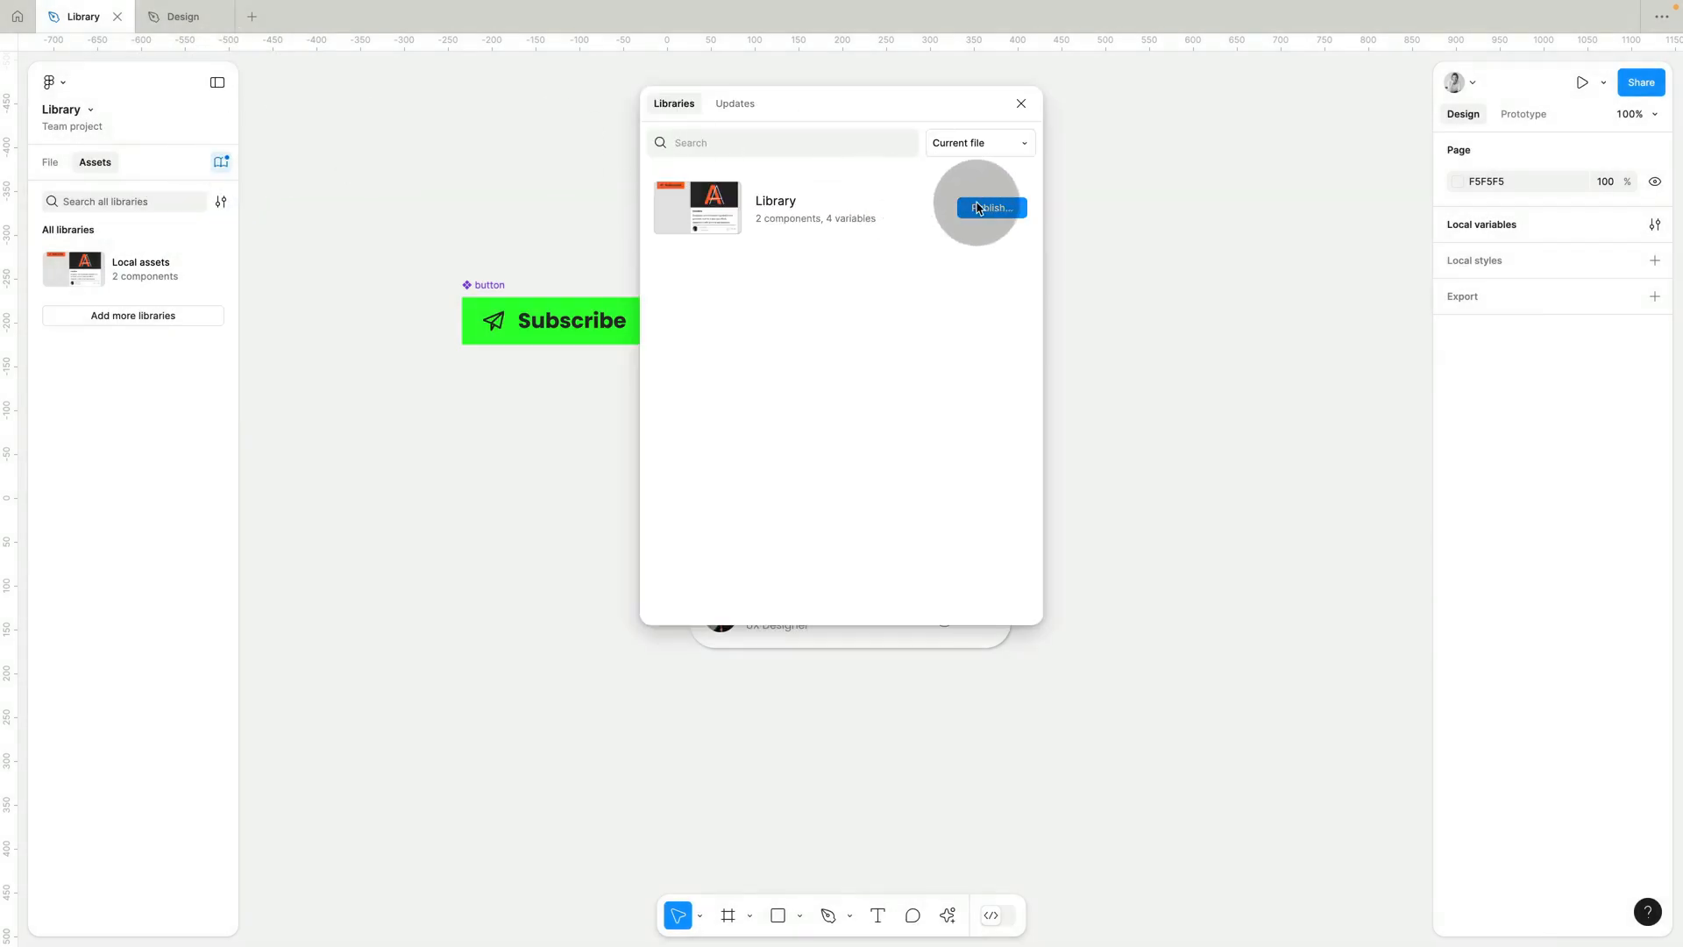
{"action": "left_click", "coordinate": [982, 208]}
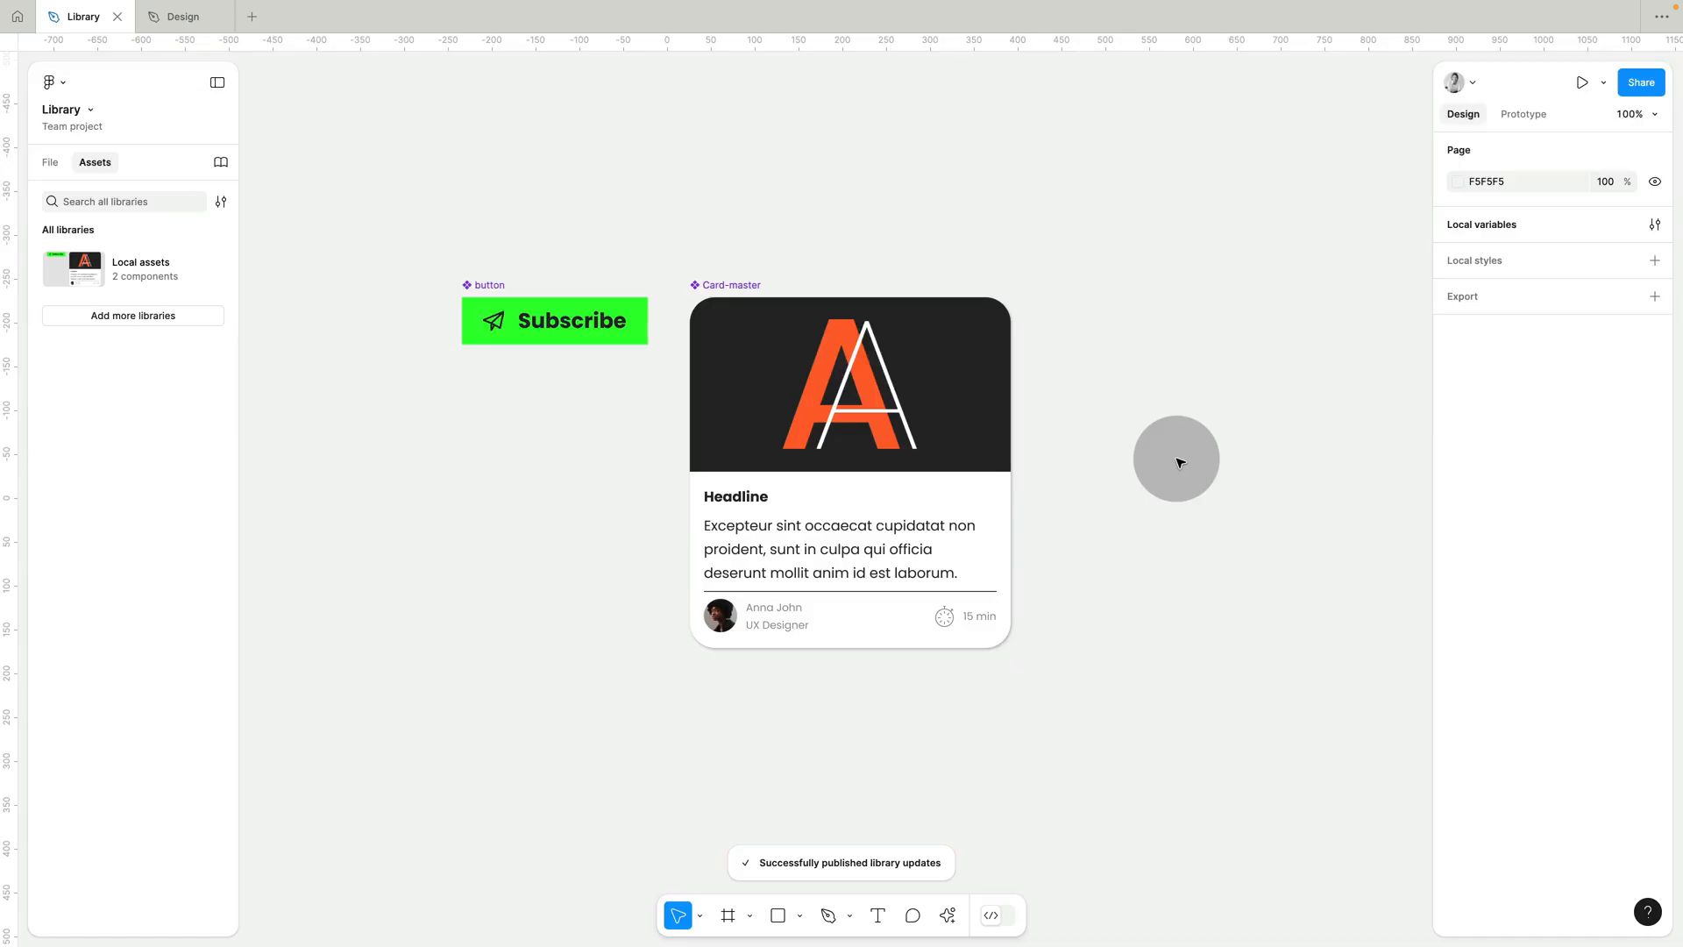
{"action": "left_click", "coordinate": [187, 24]}
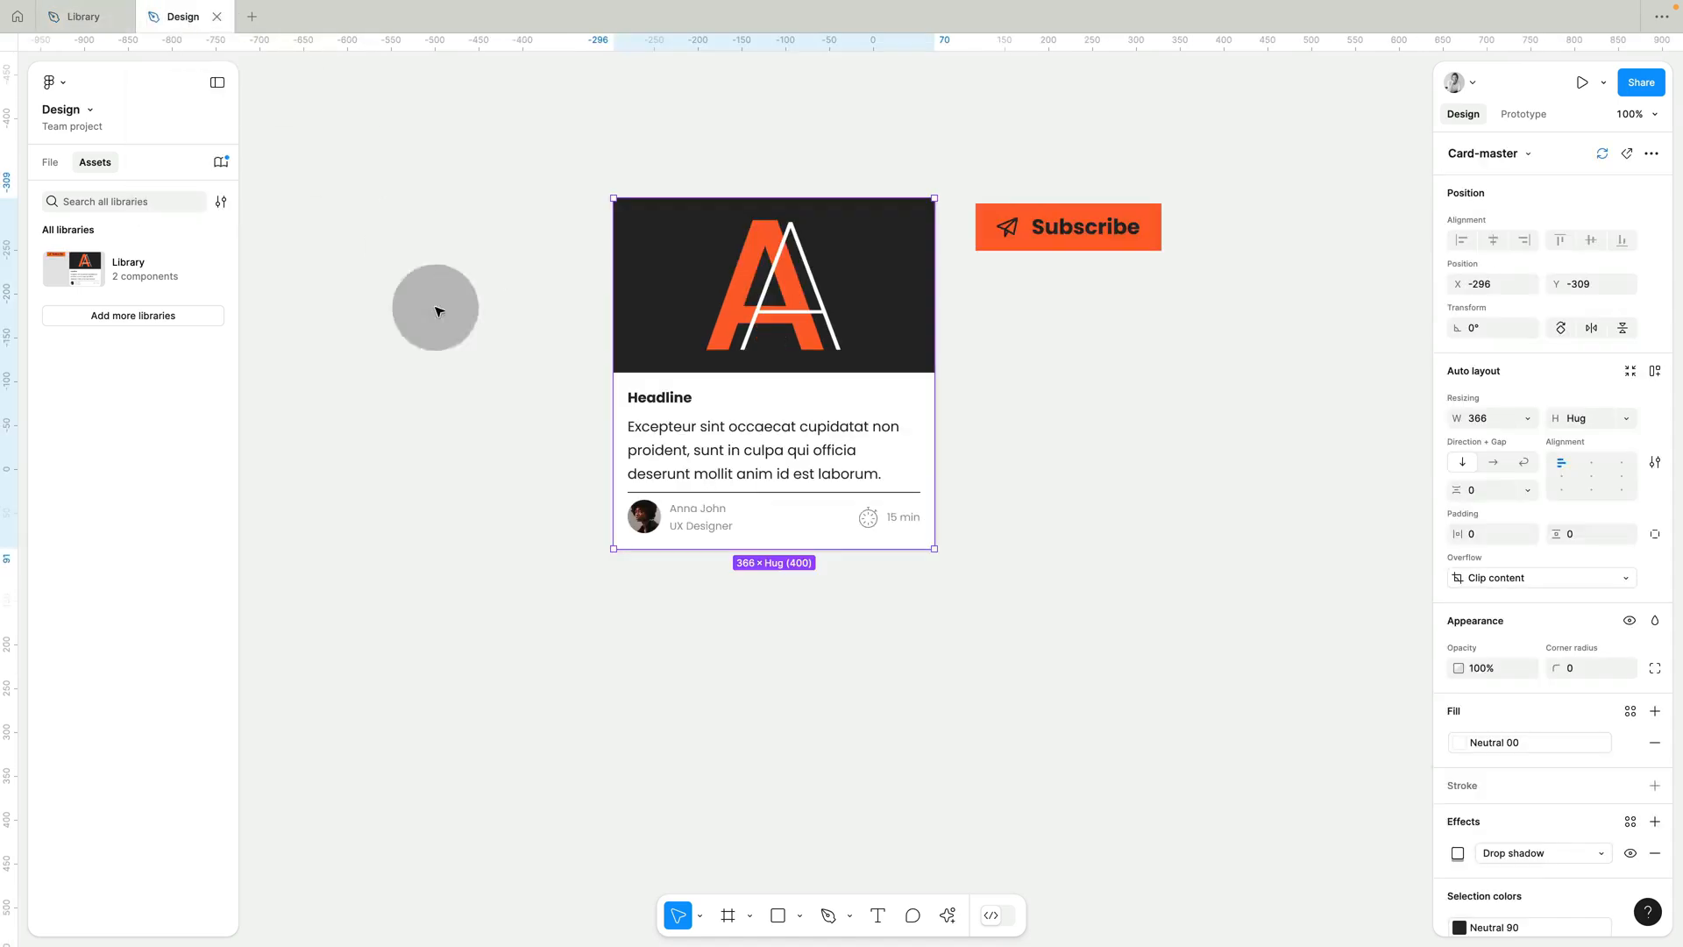
Deselect the Card-master instance and open the available Library updates for the Design file.
{"action": "left_click", "coordinate": [480, 361]}
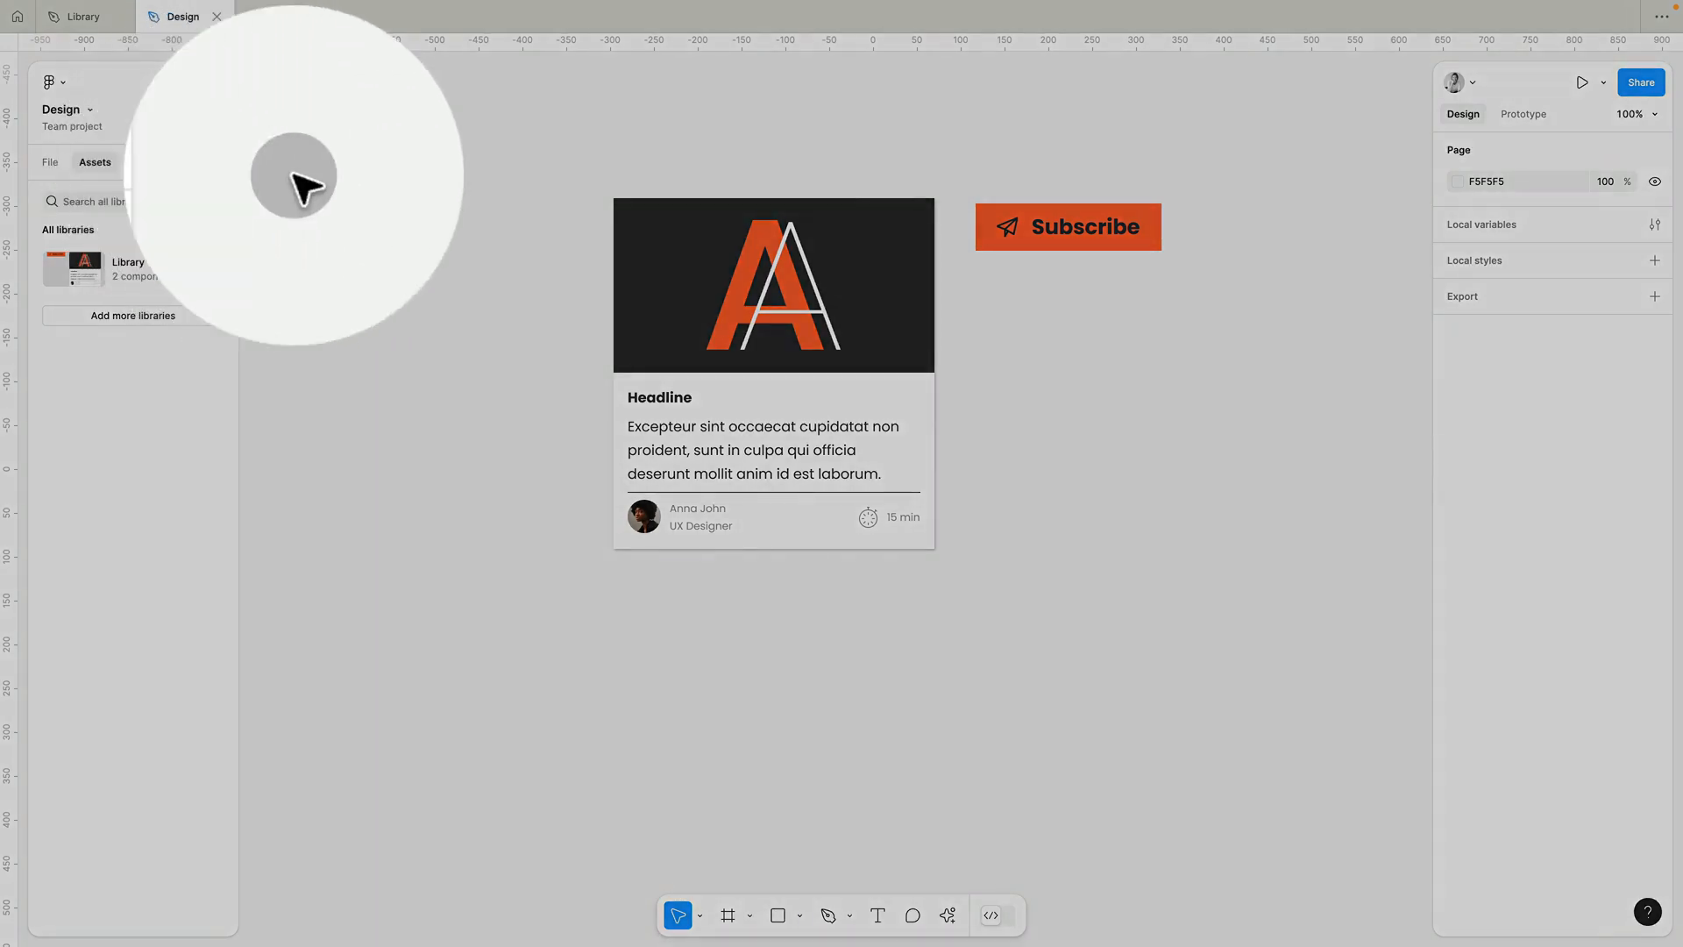
{"action": "left_click", "coordinate": [222, 167]}
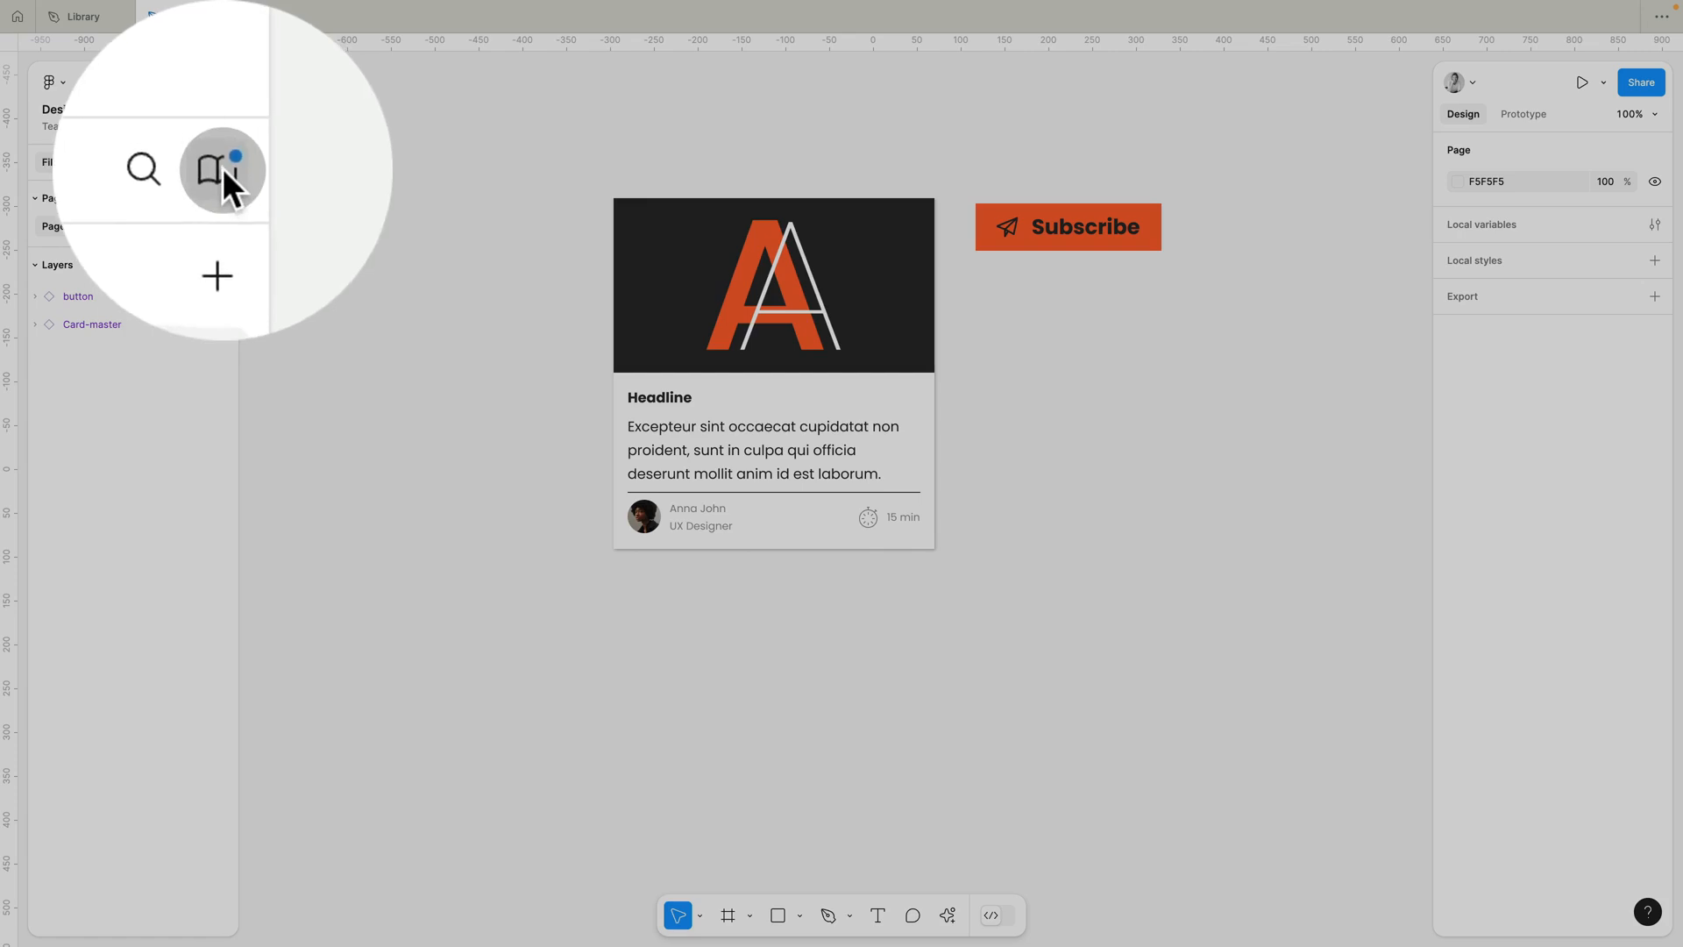
{"action": "left_click", "coordinate": [222, 164]}
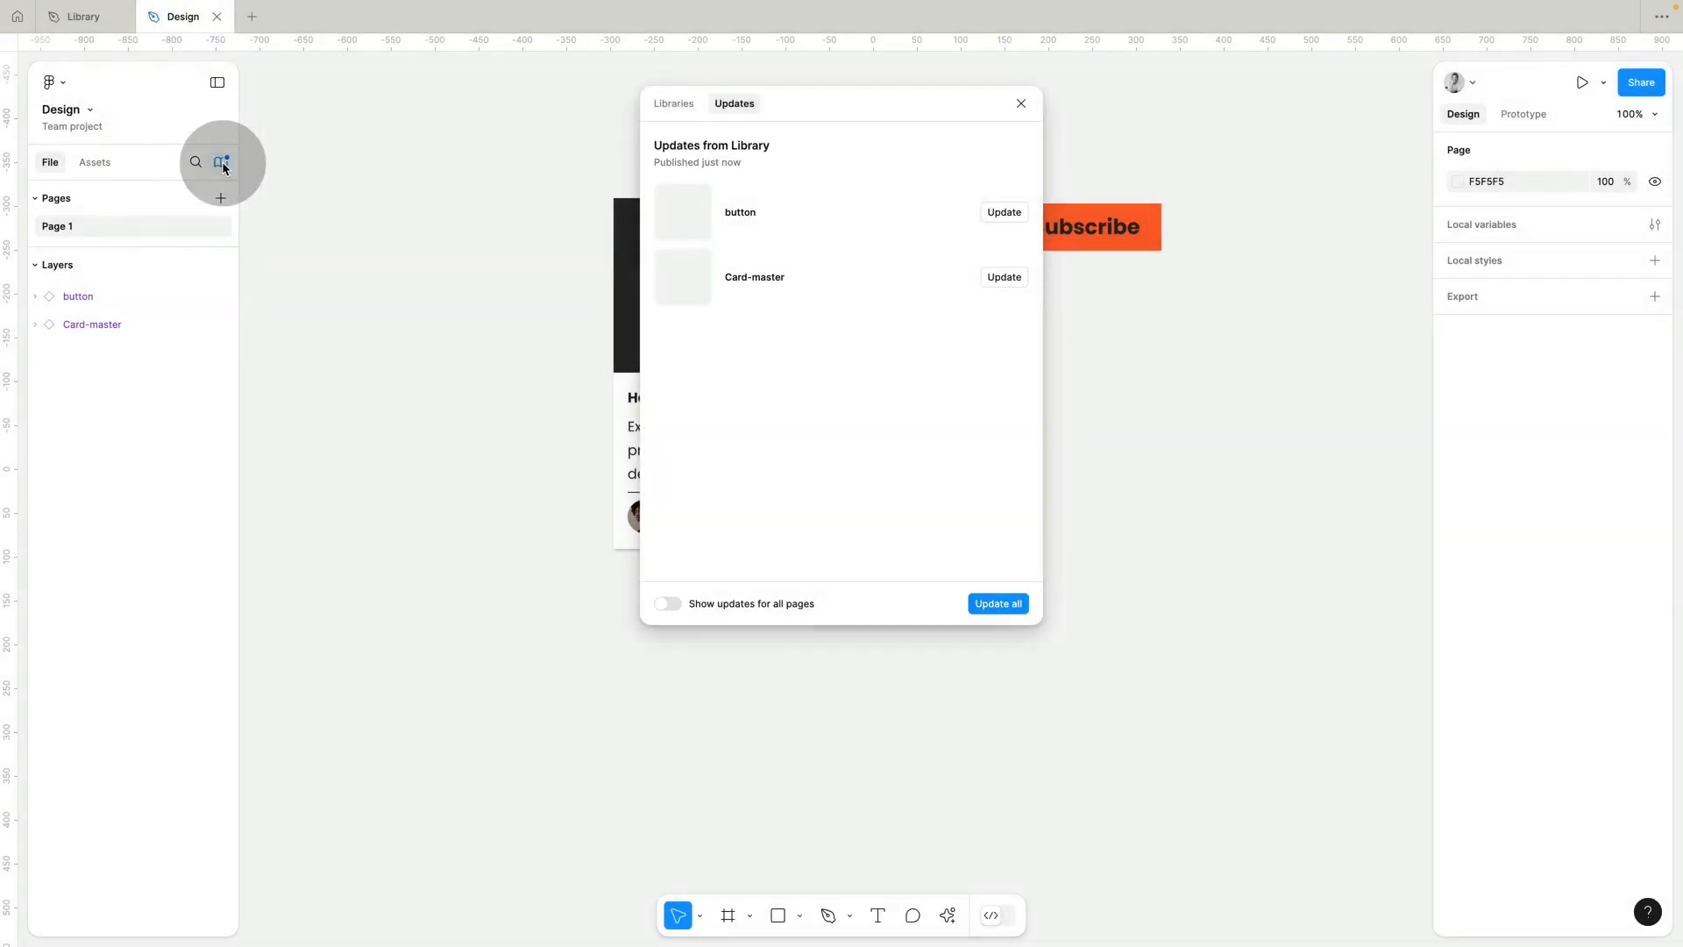